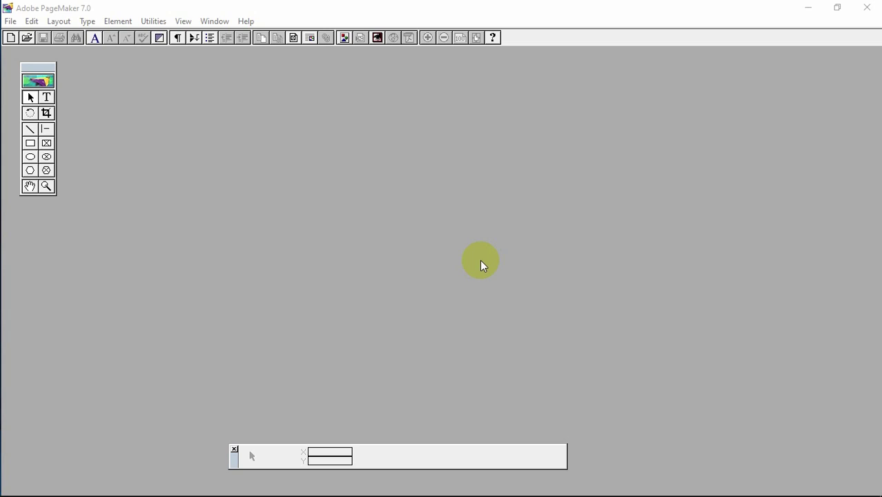
Step: Start a new document and set its page size to A4
click(481, 261)
key(ctrl+n)
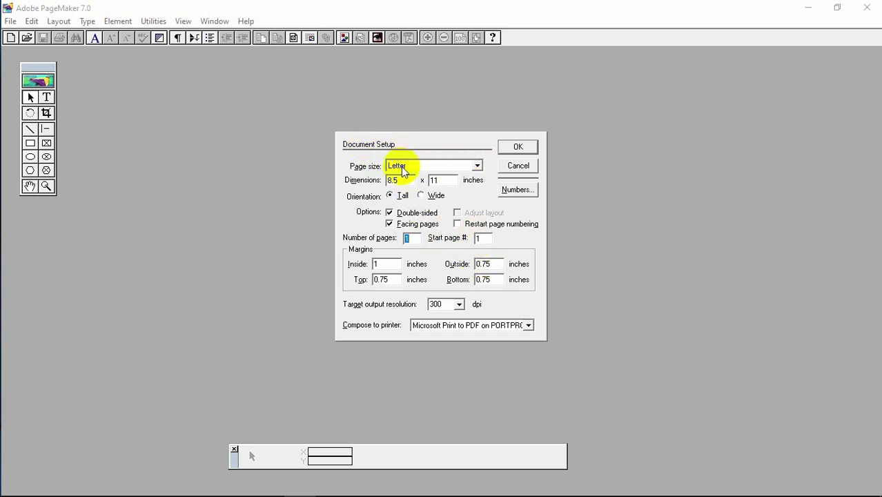
click(477, 167)
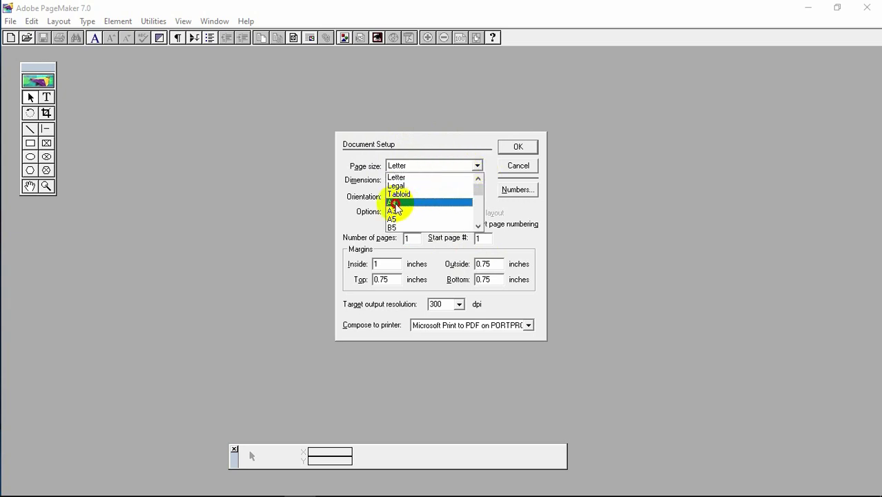
click(398, 203)
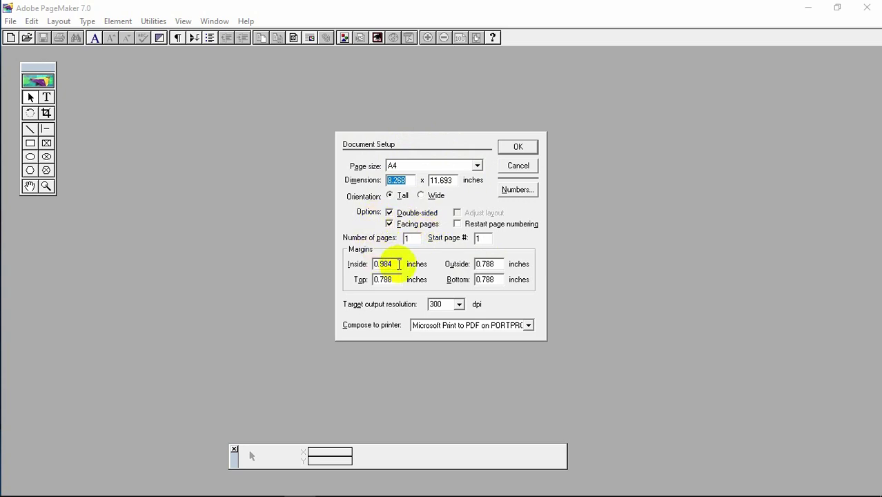
Step: Set the inside, outside, top and bottom margins to 0.5 inches, create the document and maximize its window
click(401, 265)
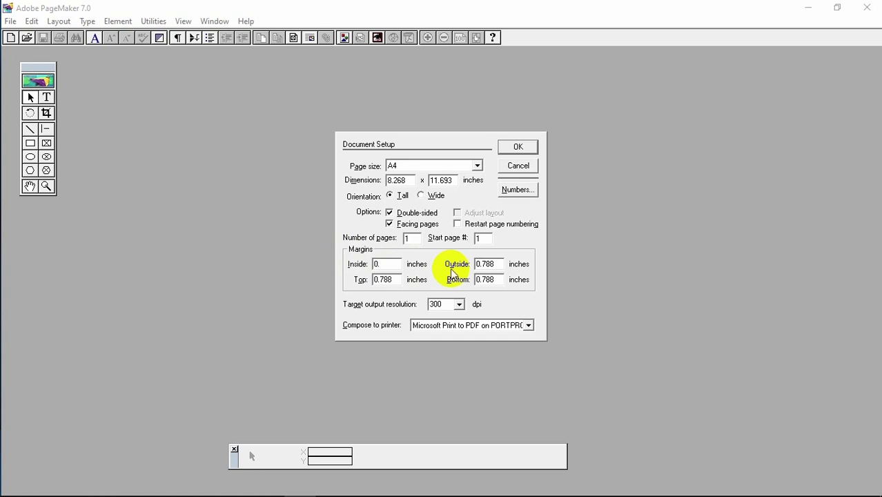
key(Tab)
text(0.5)
key(Tab)
text(00.)
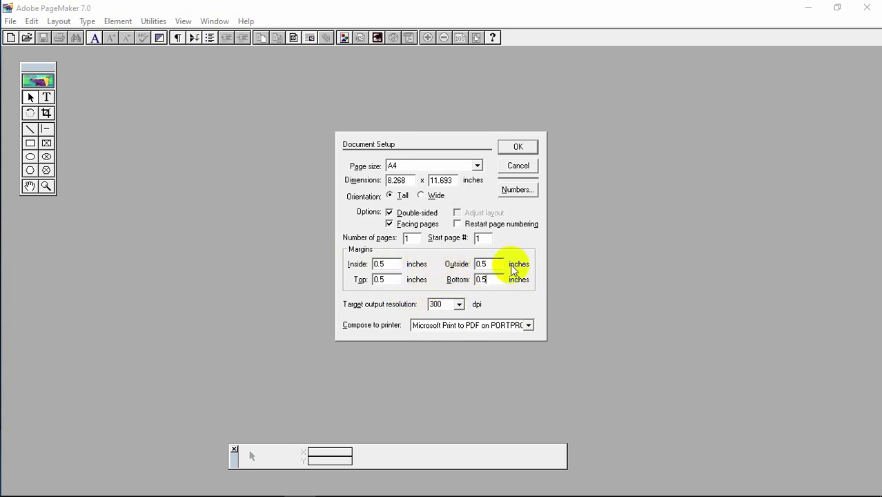
click(517, 147)
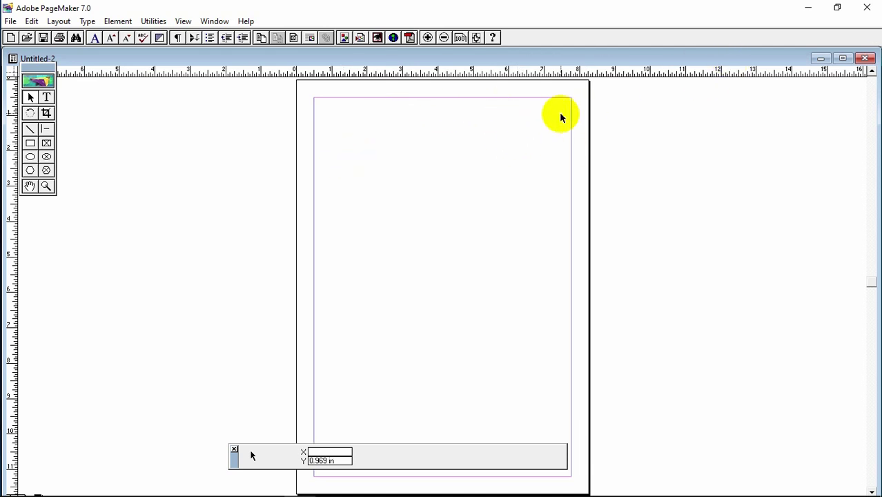
double_click(652, 60)
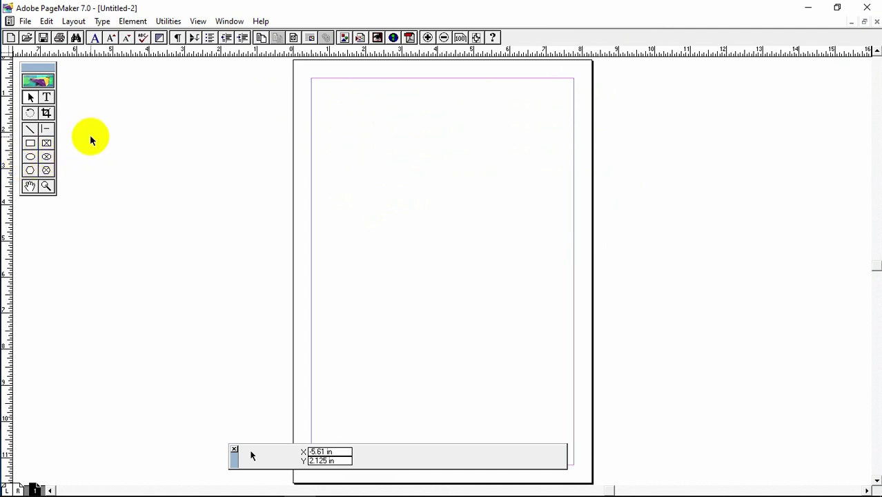
key(ctrl+1)
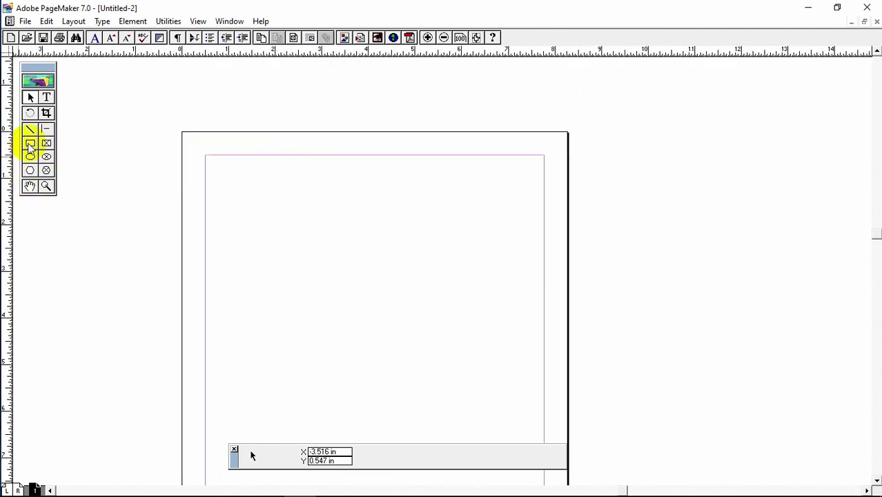
click(46, 144)
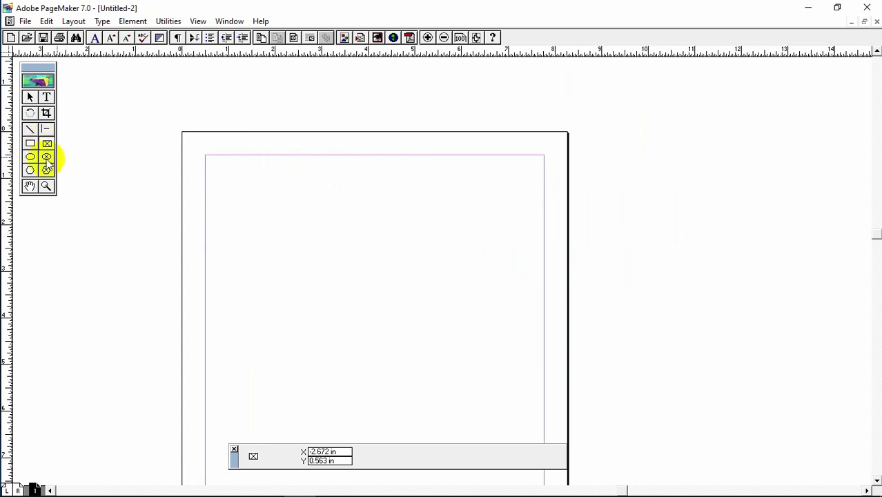
drag(205, 154, 344, 248)
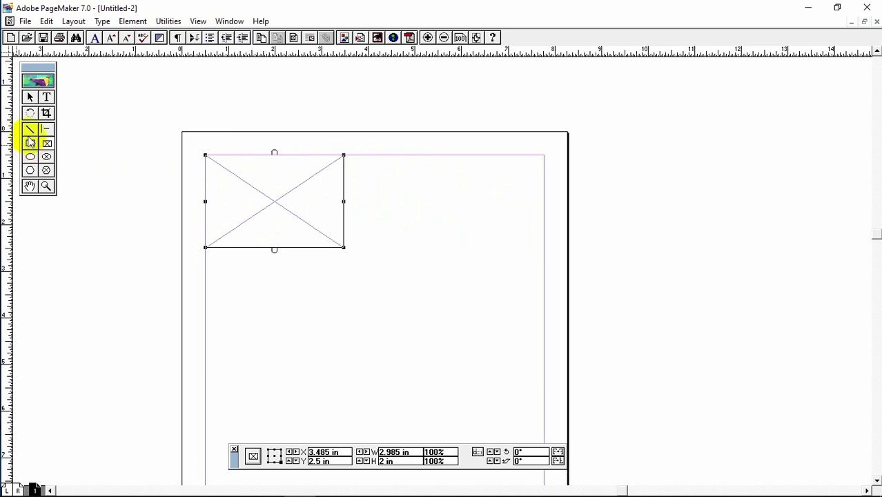
click(30, 96)
click(414, 227)
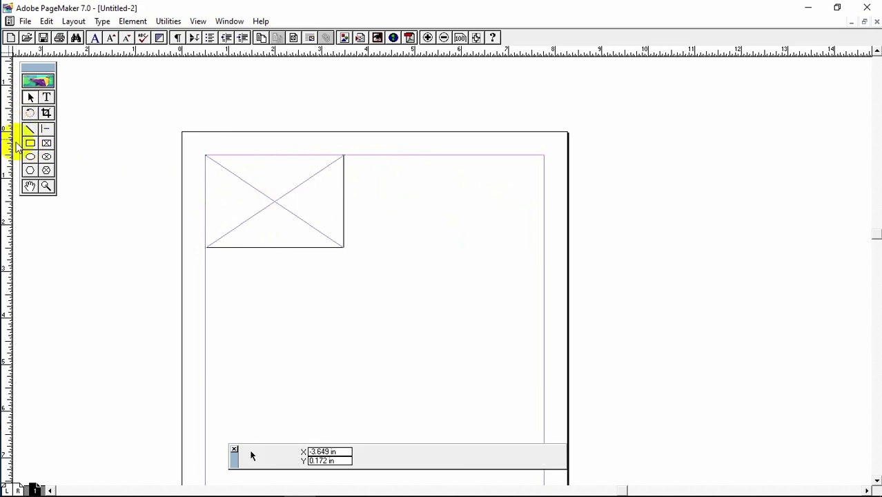
click(281, 199)
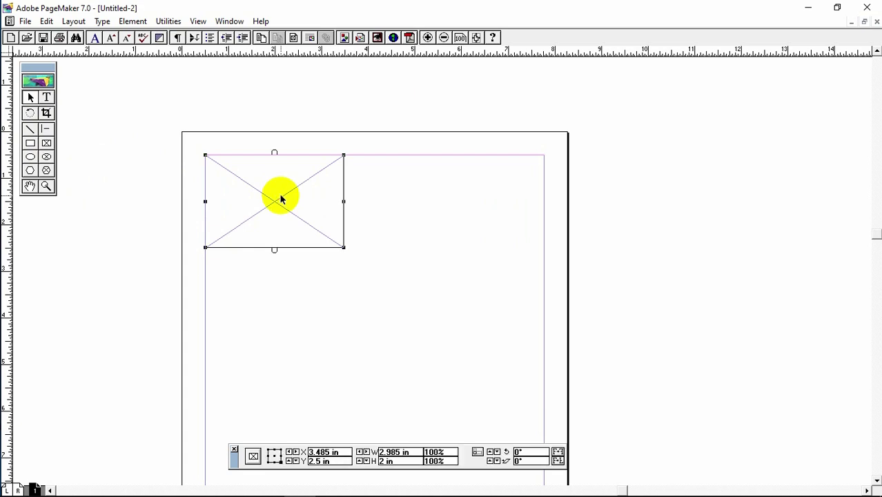
key(Delete)
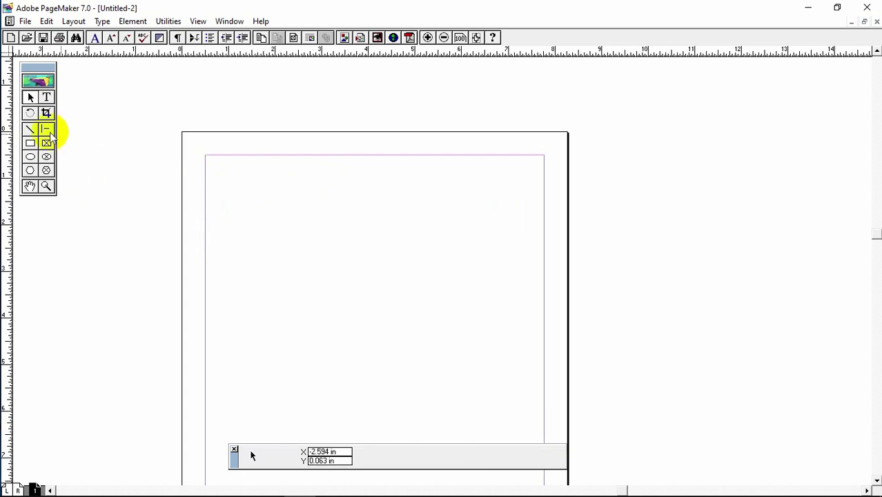
Step: Draw a rectangle about 2.84 by 1.97 in from the upper-left margin corner and set its width to 3.1 in
click(31, 144)
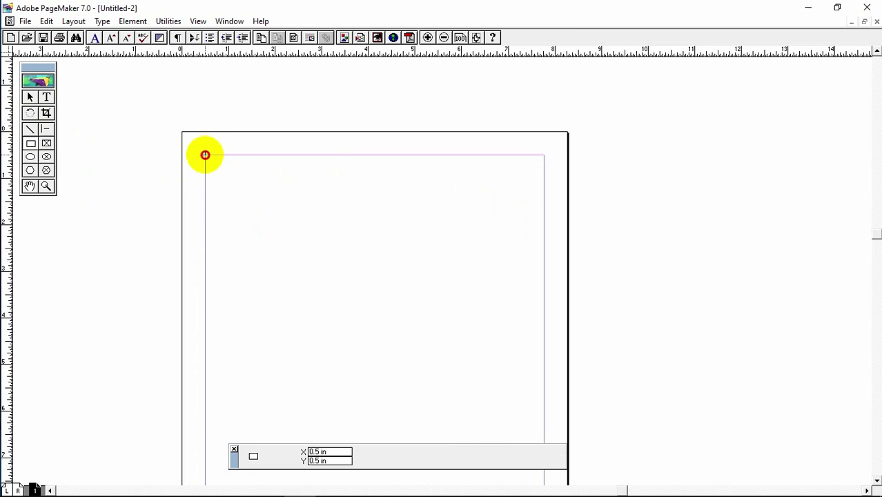
drag(205, 154, 337, 246)
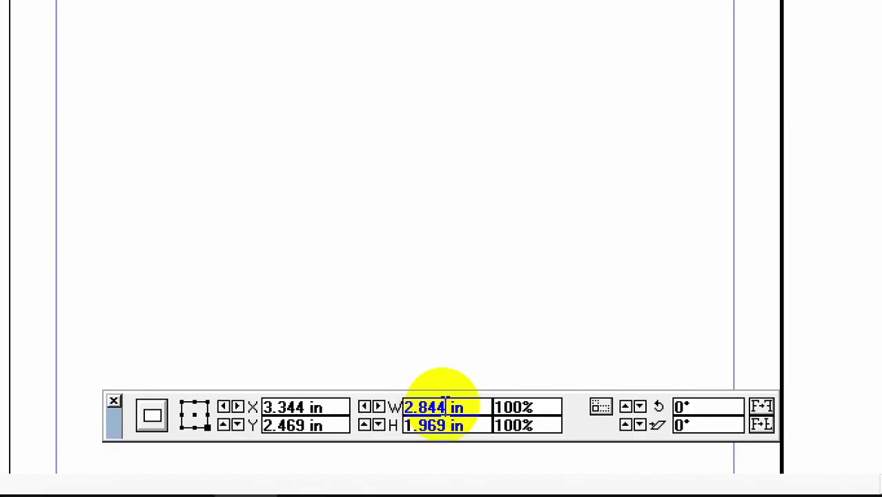
click(444, 406)
key(BackSpace)
key(BackSpace)
key(BackSpace)
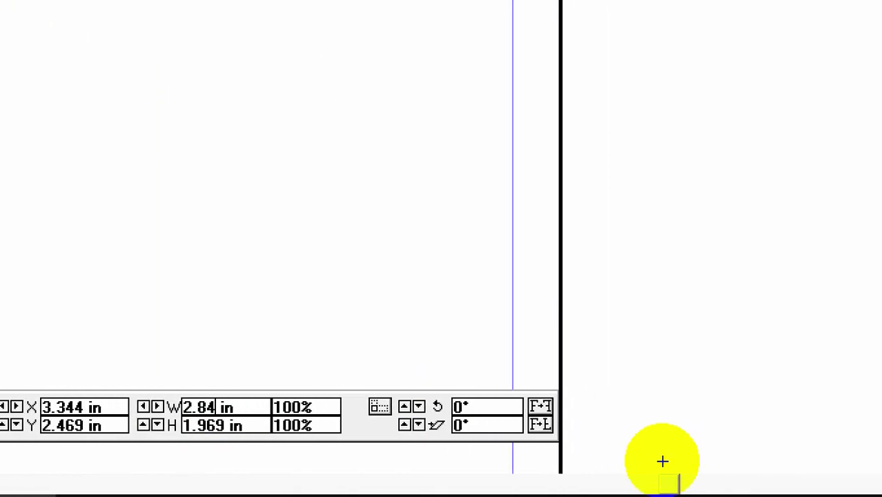
key(BackSpace)
key(BackSpace)
text(3.1)
Step: Set the rectangle's height to 2.1 in
click(222, 426)
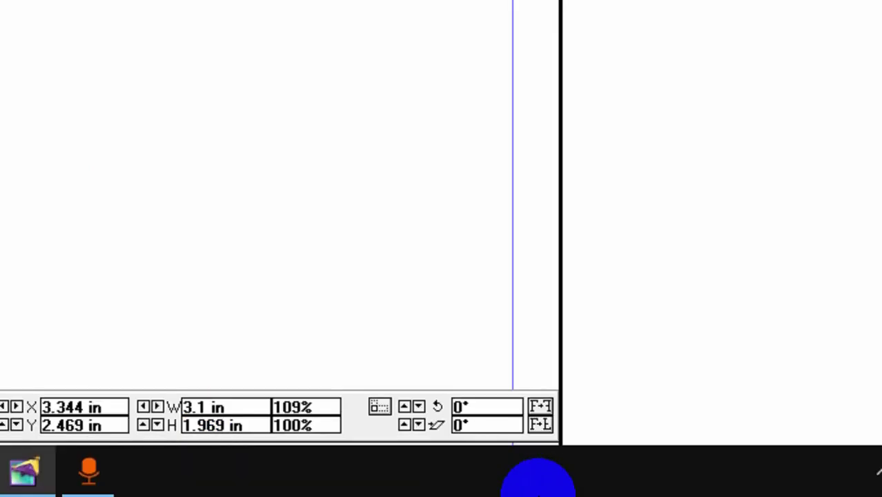
key(BackSpace)
key(BackSpace)
key(BackSpace)
key(BackSpace)
key(BackSpace)
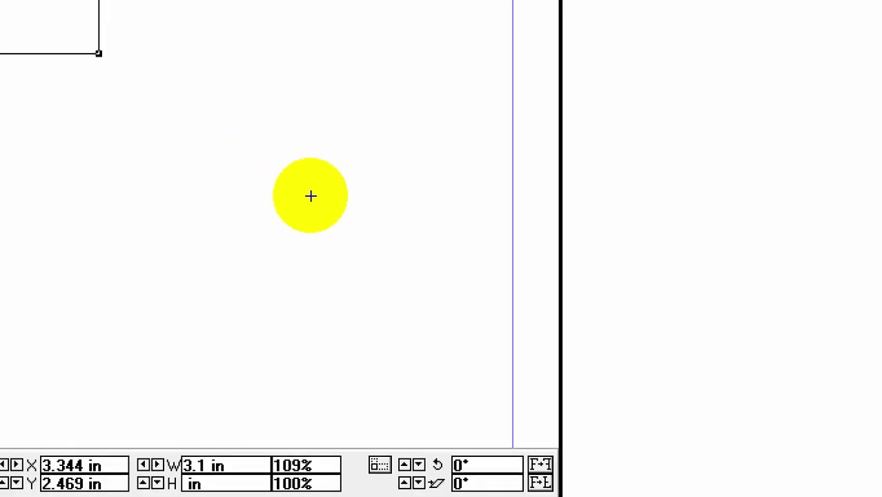
text(2)
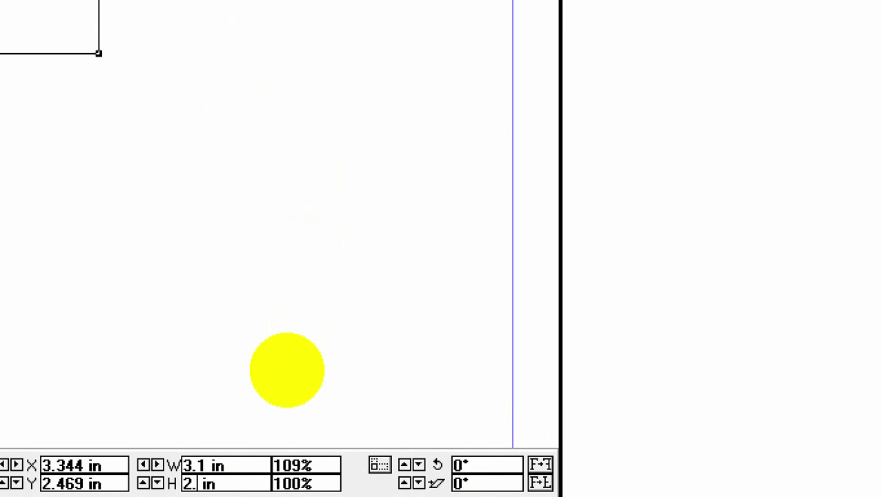
text(.1)
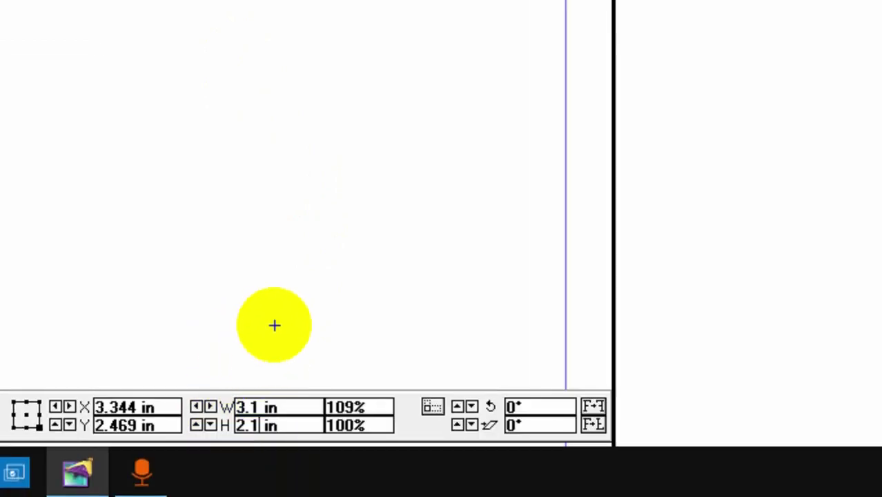
Step: Change the rectangle's width to 3.4 in and apply the new size
click(273, 407)
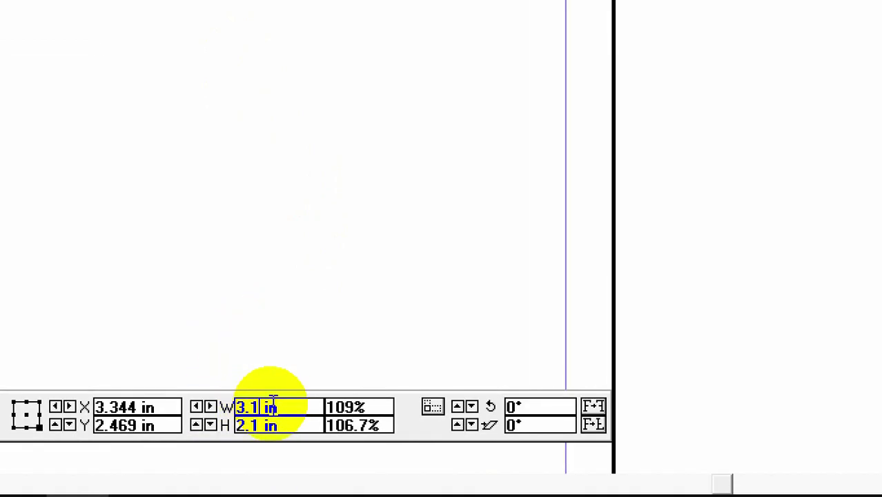
key(BackSpace)
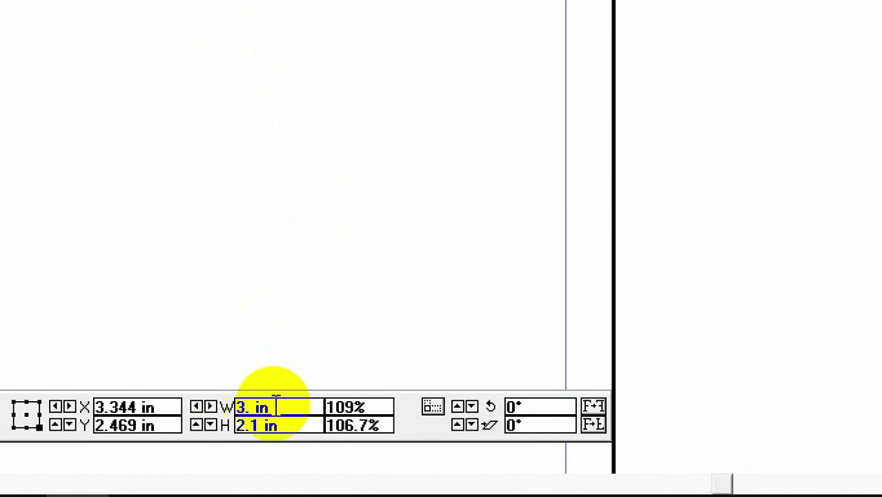
text(4)
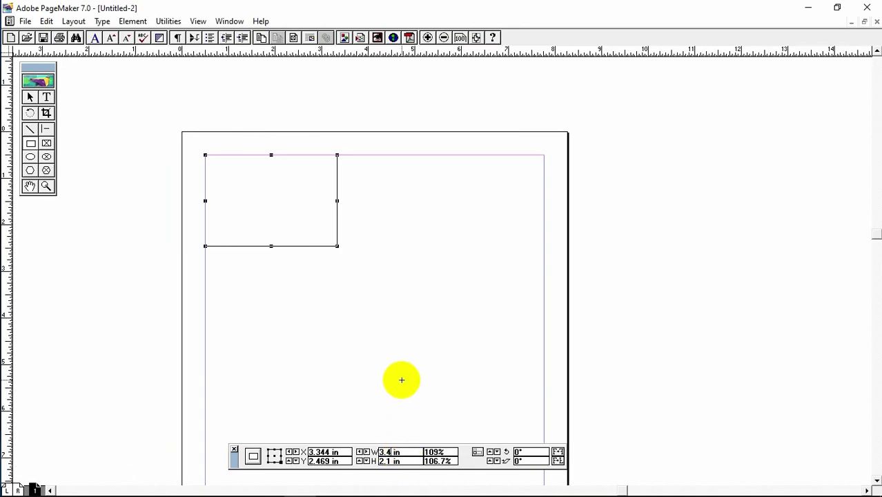
key(Return)
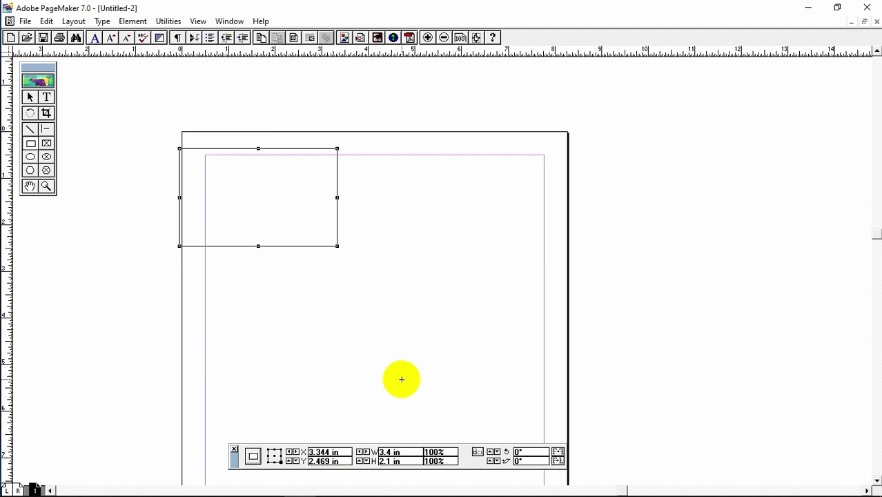
Step: Move the resized rectangle so its upper-left corner aligns with the page's upper-left margin corner
click(30, 97)
click(293, 247)
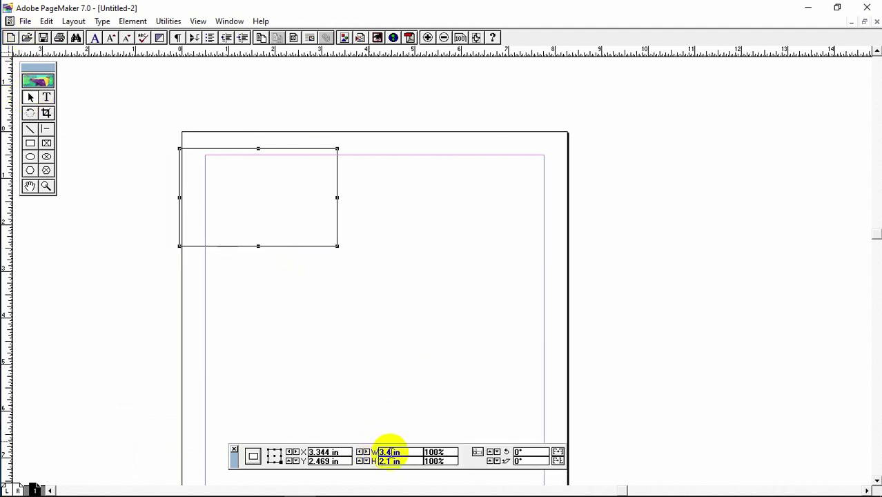
drag(229, 247, 253, 253)
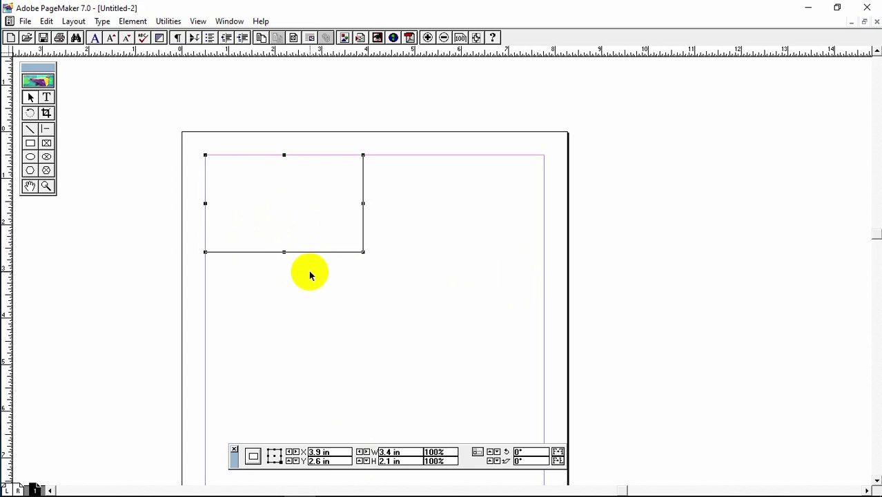
Step: Apply rounded corners to the rectangle using the first corner style in the second row of options
key(ctrl+1)
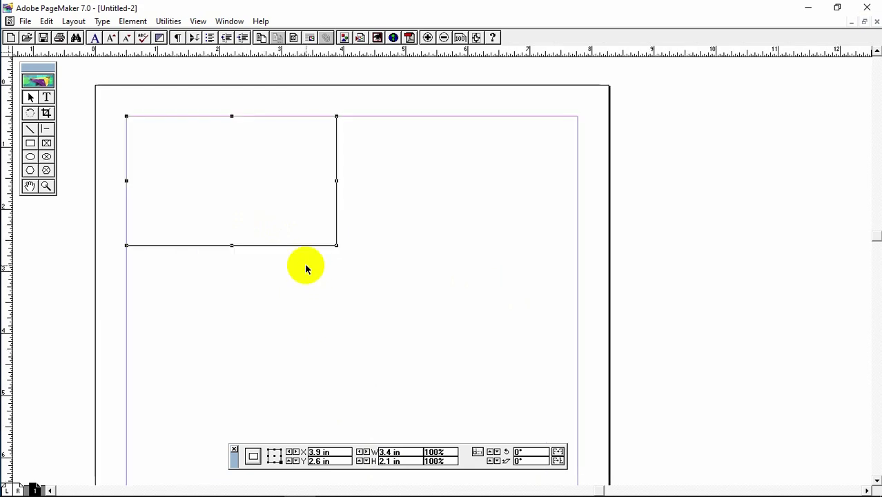
drag(307, 266, 447, 323)
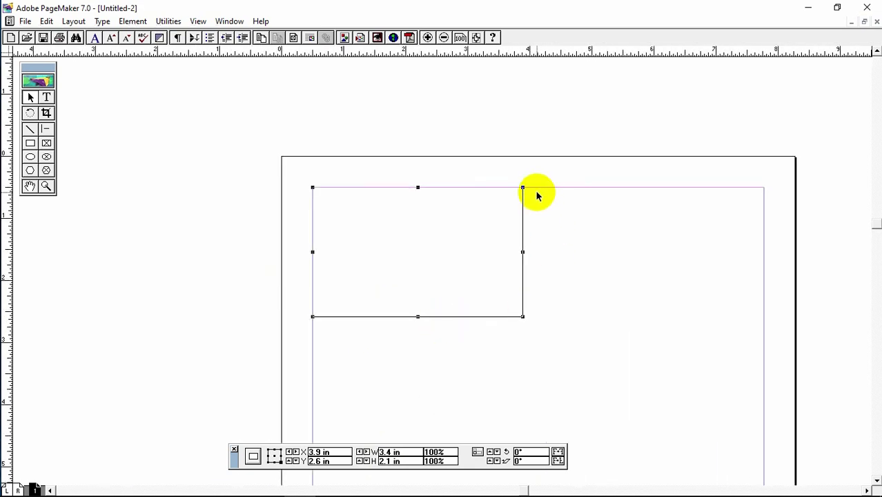
click(569, 309)
click(453, 317)
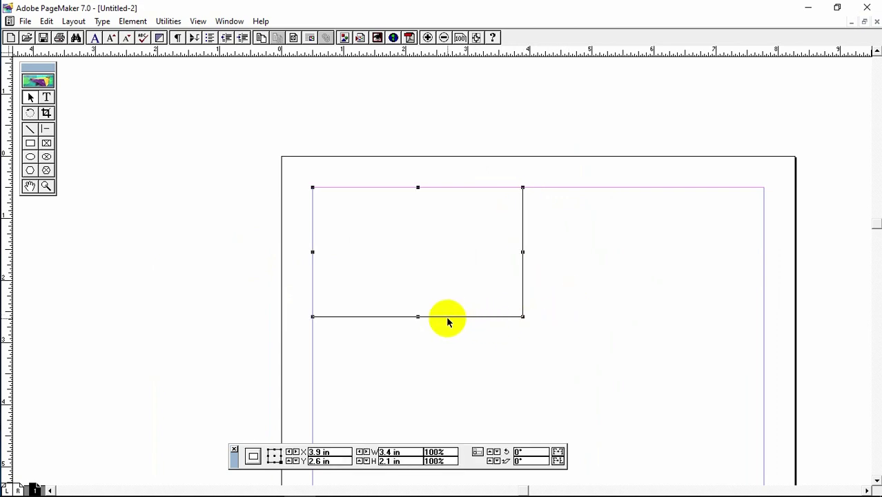
right_click(522, 320)
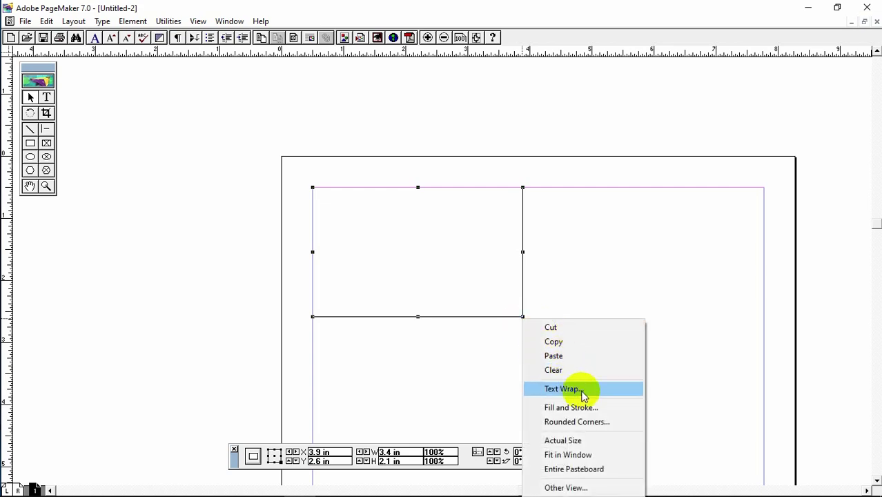
click(587, 424)
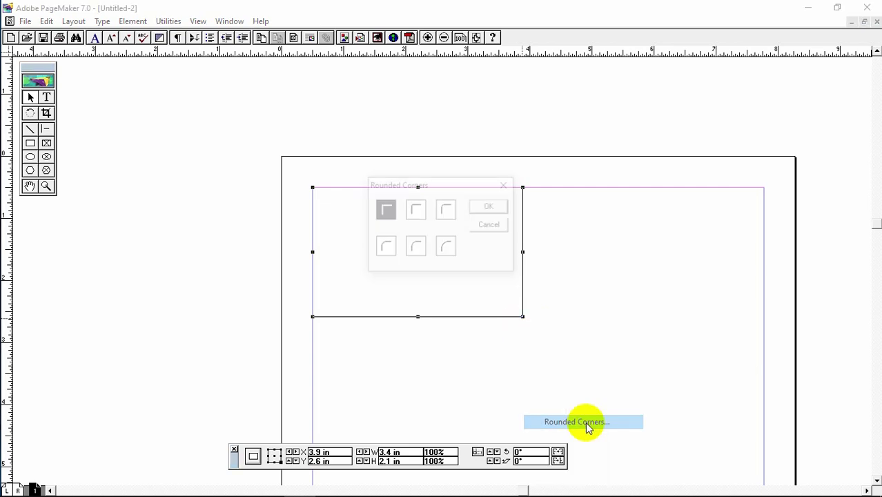
click(387, 248)
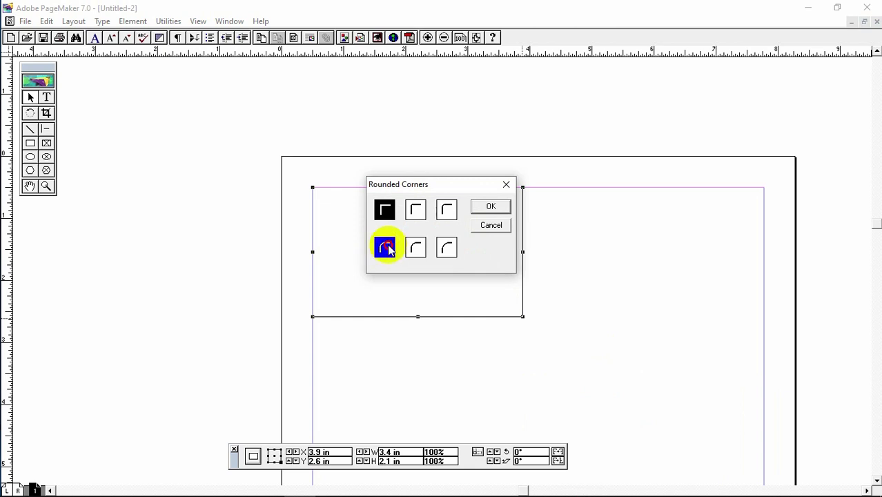
click(489, 207)
Step: Change the card rectangle's corner style to the square, unrounded option and deselect the rectangle
key(ctrl+equal)
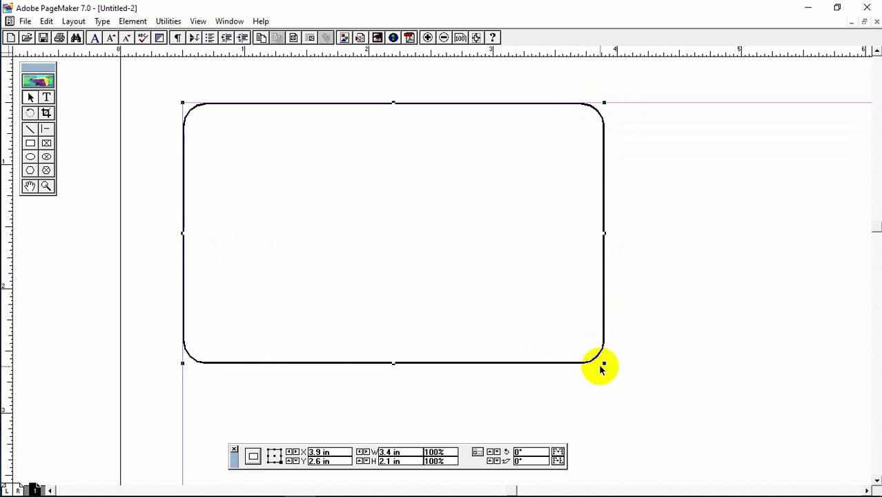
click(682, 269)
click(566, 363)
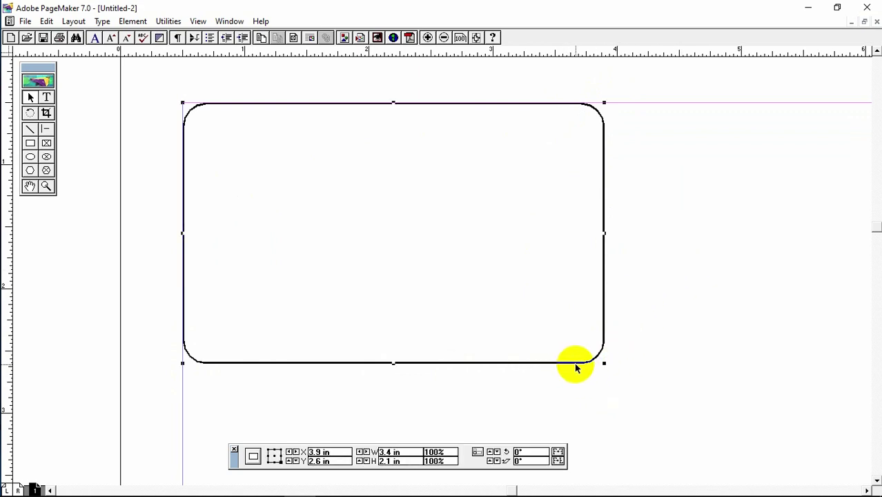
right_click(576, 367)
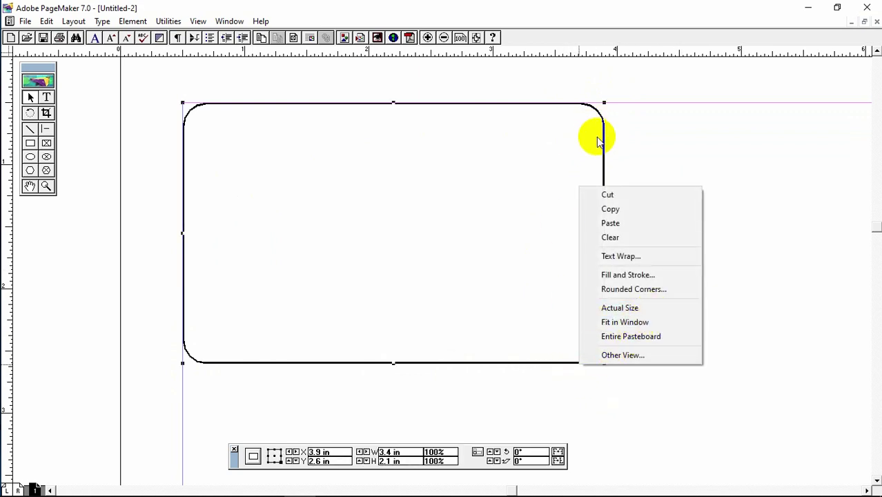
click(626, 293)
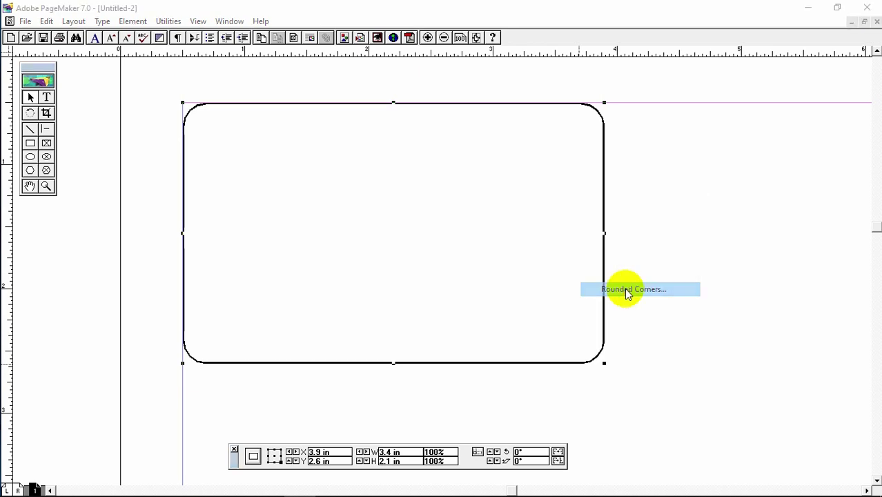
click(384, 209)
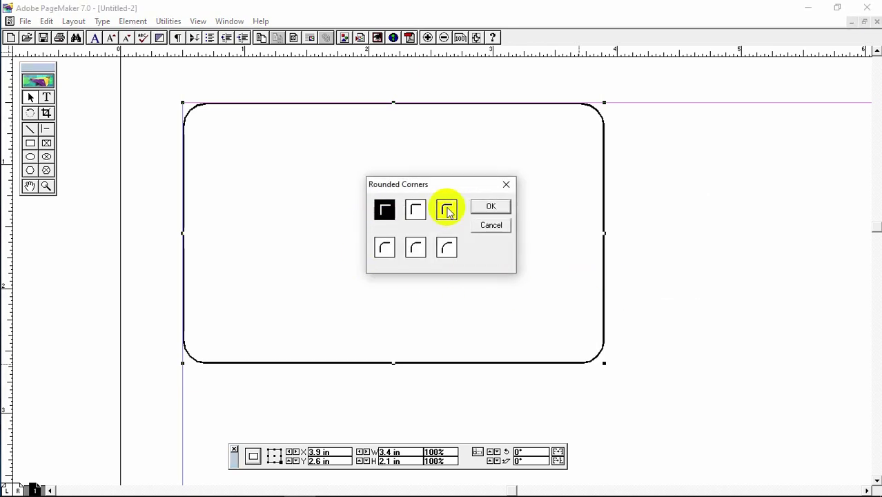
click(490, 206)
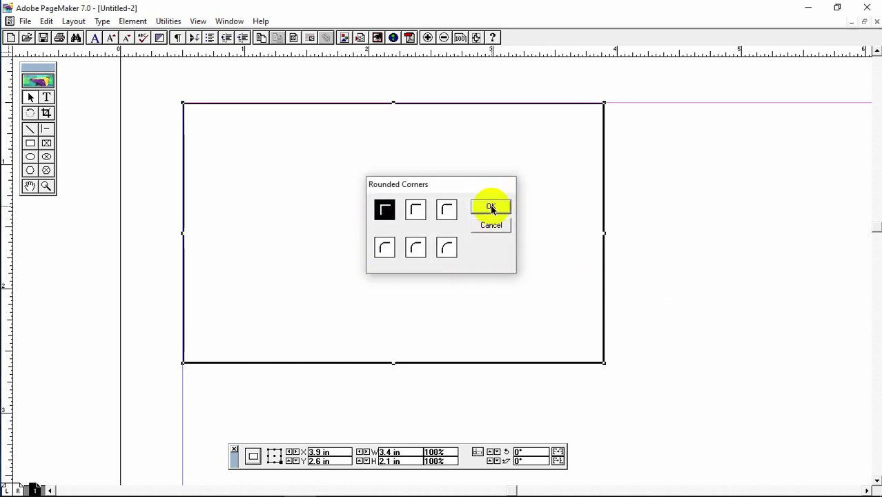
click(673, 228)
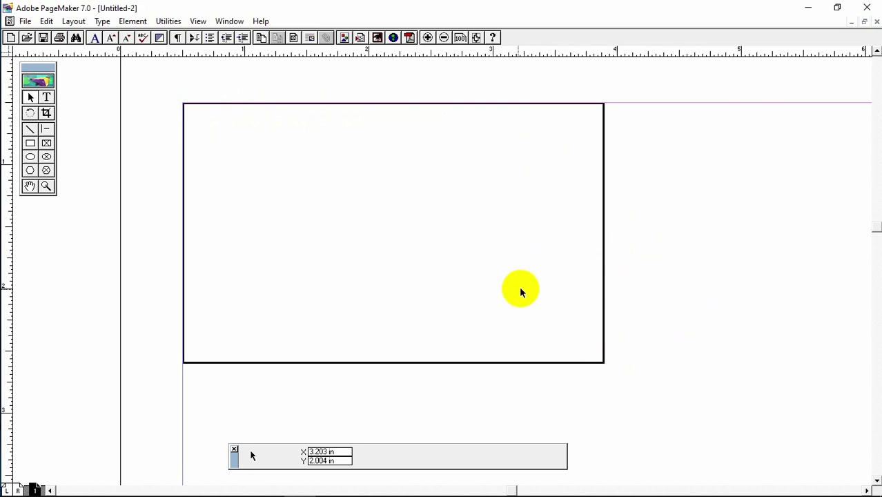
Step: Create a text block spanning the card's full width near its upper edge and enter the title "XZ Technology"
click(47, 98)
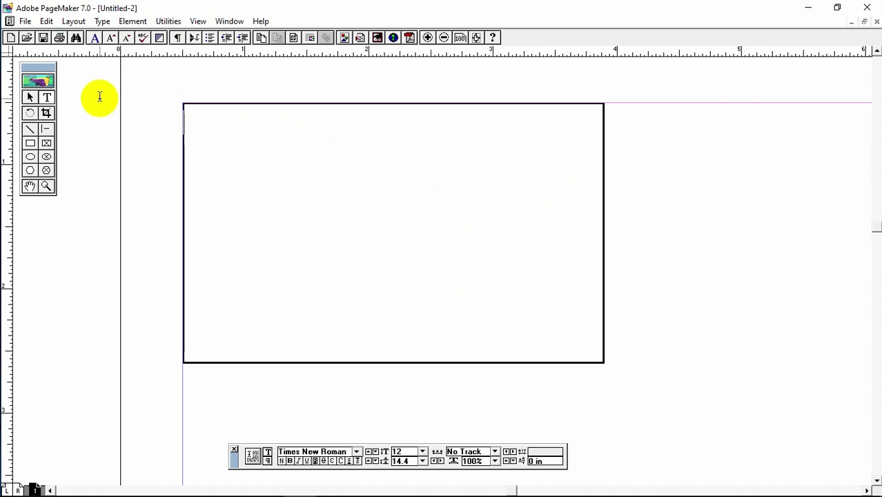
click(30, 97)
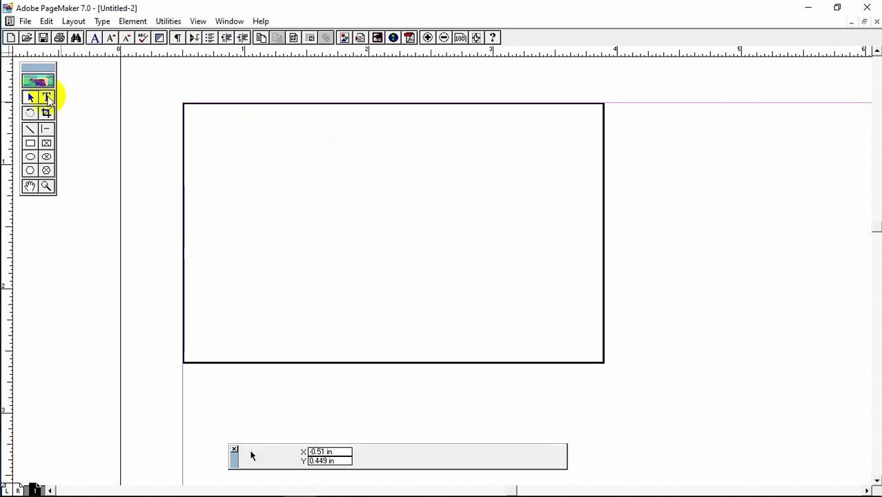
click(46, 97)
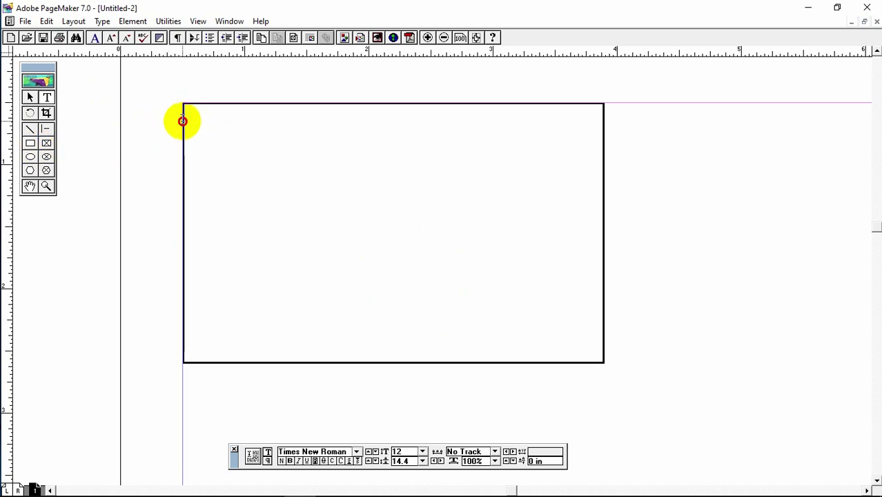
drag(183, 120, 602, 274)
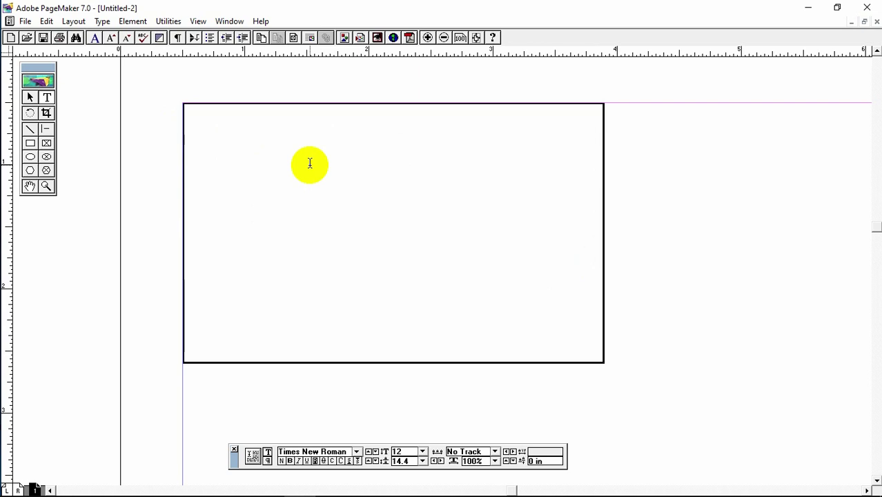
text(XZ )
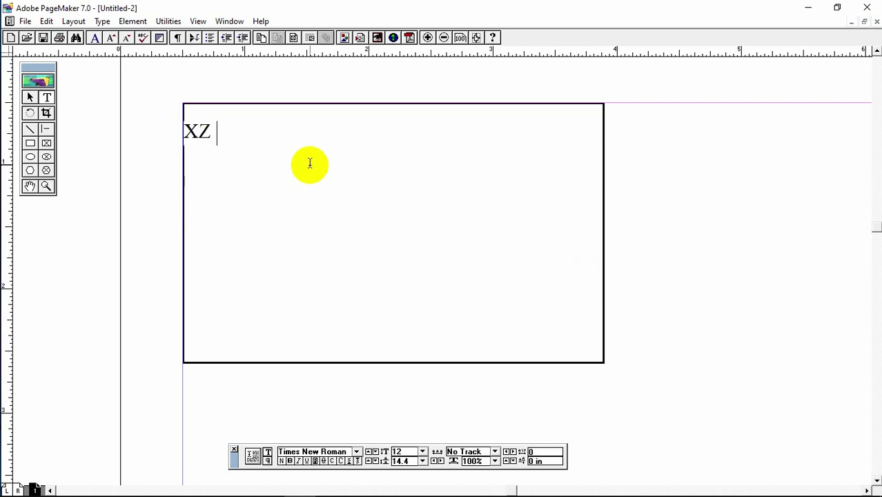
text(Technology)
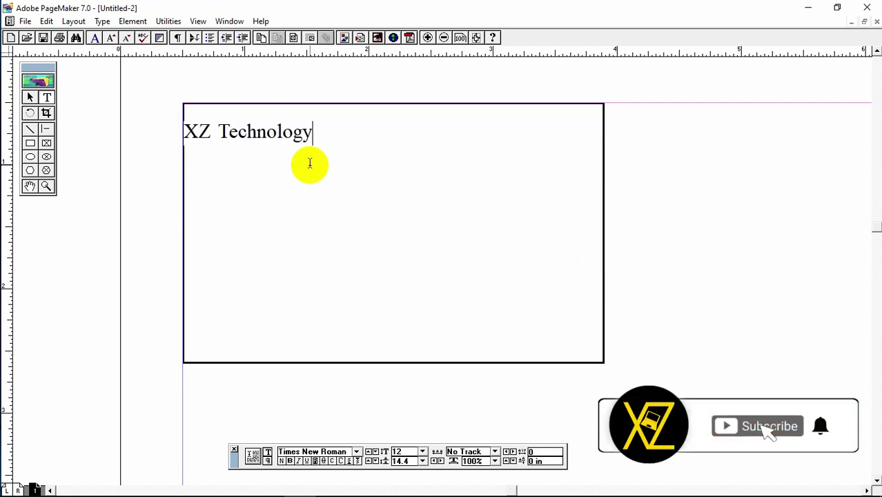
Step: Select the whole "XZ Technology" title and enlarge its font size to 21
key(ctrl+a)
key(ctrl+alt+shift+period)
key(ctrl+alt+shift+period)
key(ctrl+alt+shift+period)
key(ctrl+alt+shift+period)
key(ctrl+alt+shift+period)
key(ctrl+alt+shift+period)
key(ctrl+alt+shift+period)
key(ctrl+alt+shift+period)
key(ctrl+alt+shift+period)
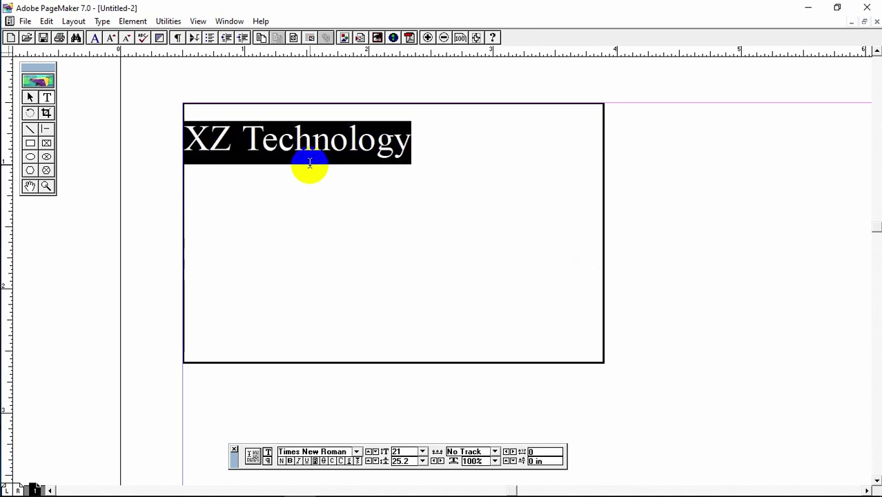
key(super+space)
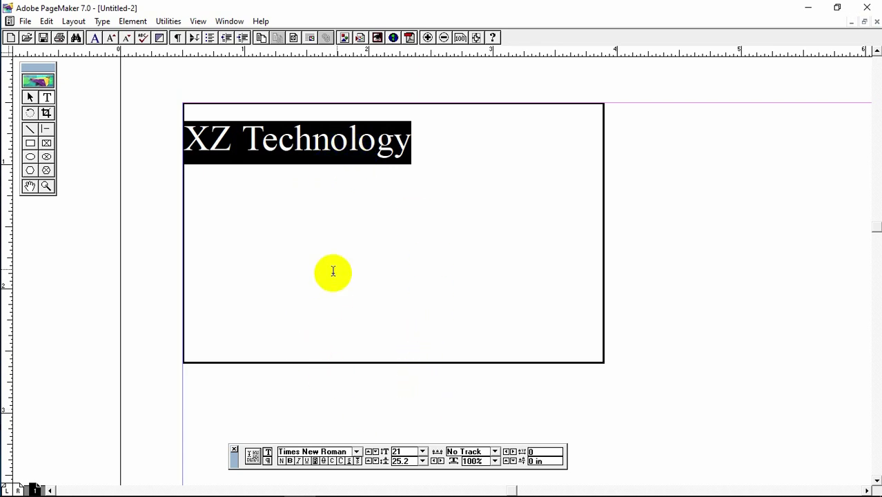
Step: Set the title's font size to 27 and center it horizontally within the card
click(406, 450)
key(BackSpace)
key(BackSpace)
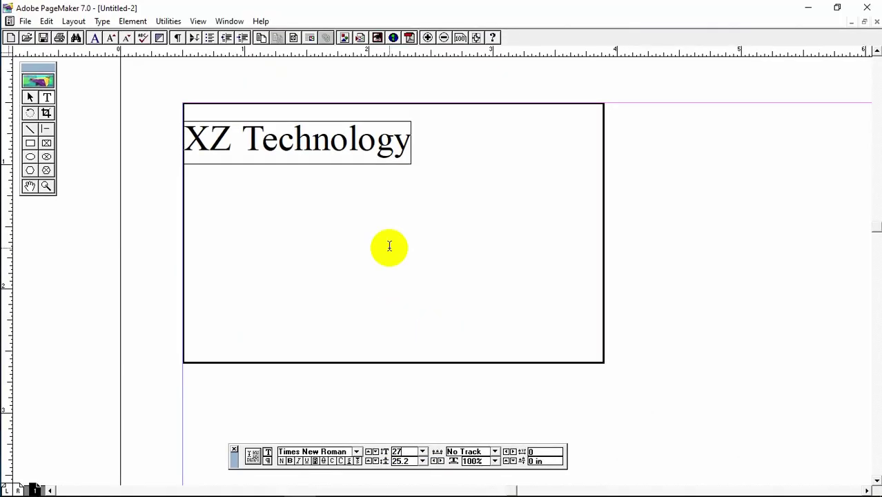
key(Return)
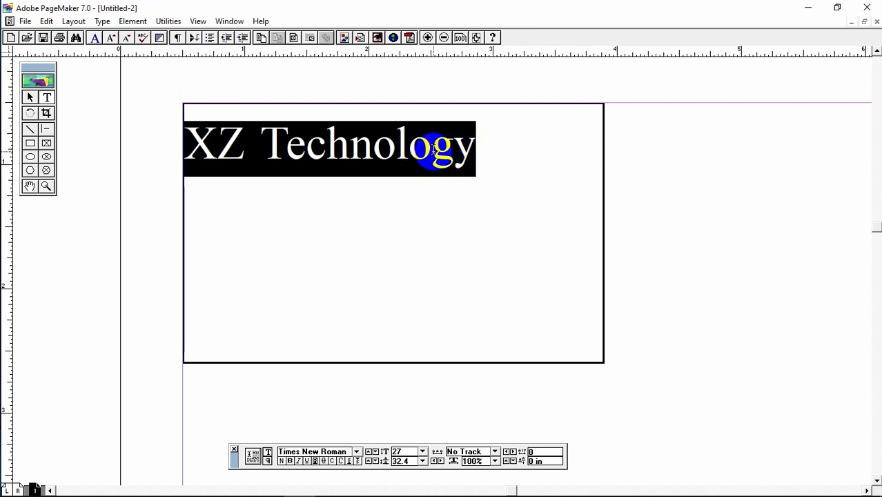
key(ctrl+shift+c)
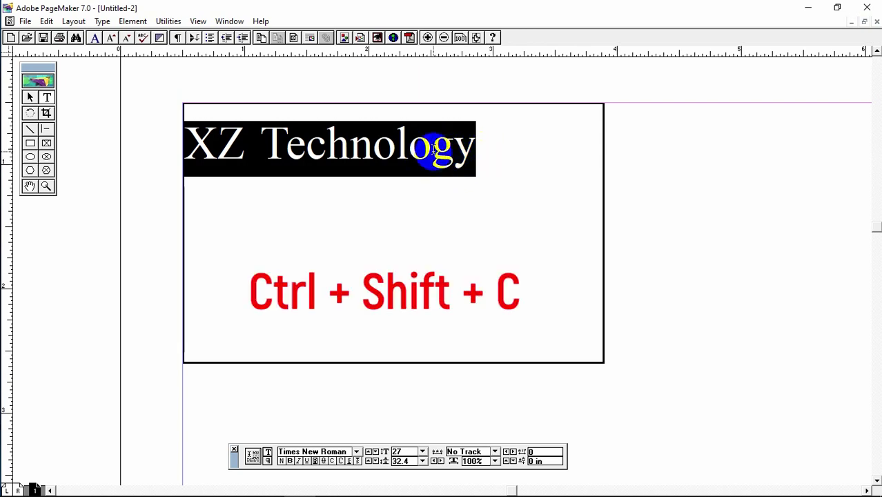
click(222, 130)
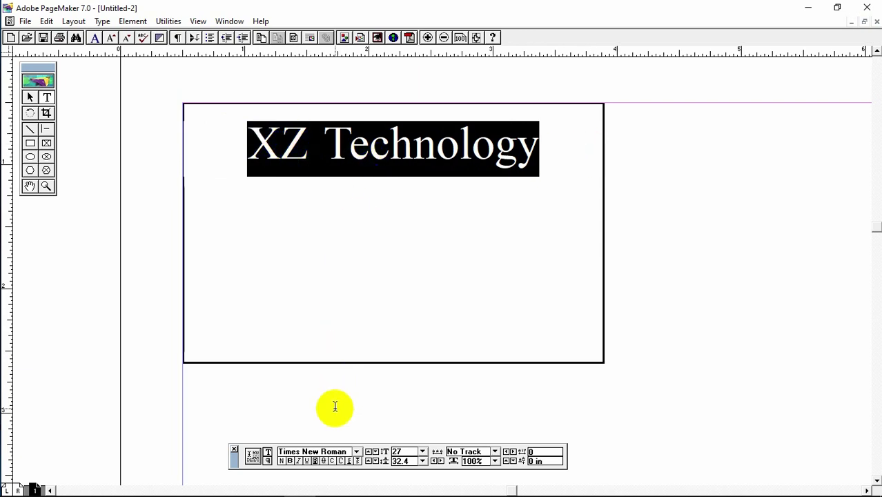
Step: Change the title's font to Gotham Black
click(348, 452)
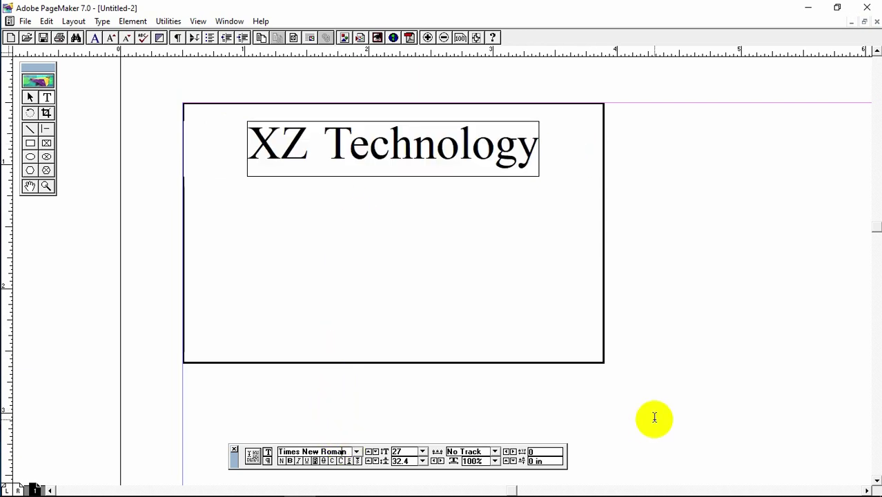
key(Up)
key(BackSpace)
text(??)
key(super+space)
key(Return)
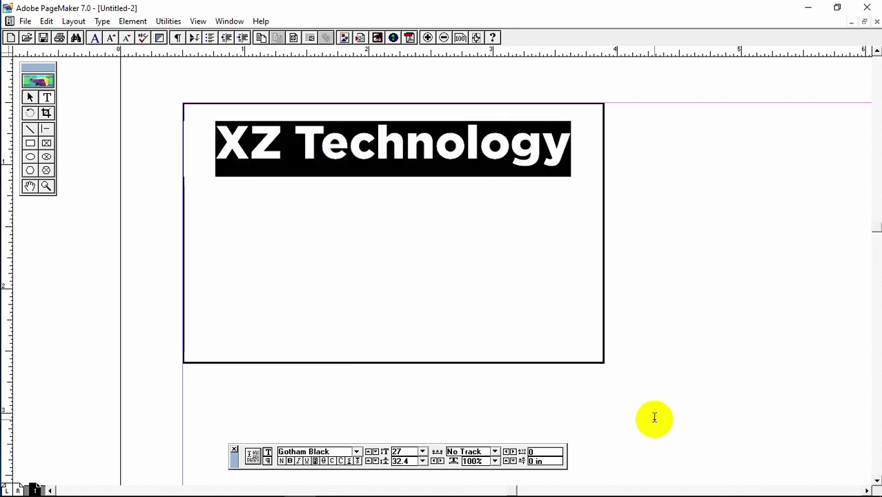
Step: Reduce the title's font size to 26 and deselect the text
click(336, 153)
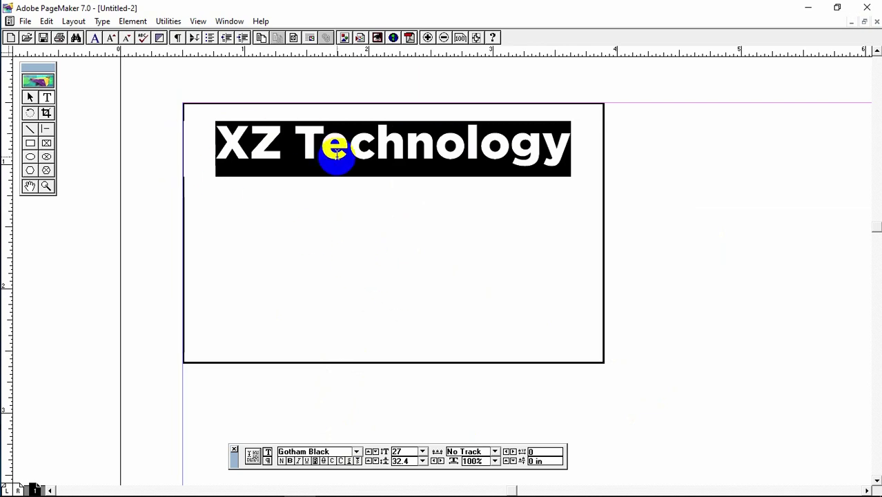
key(ctrl+alt+shift+comma)
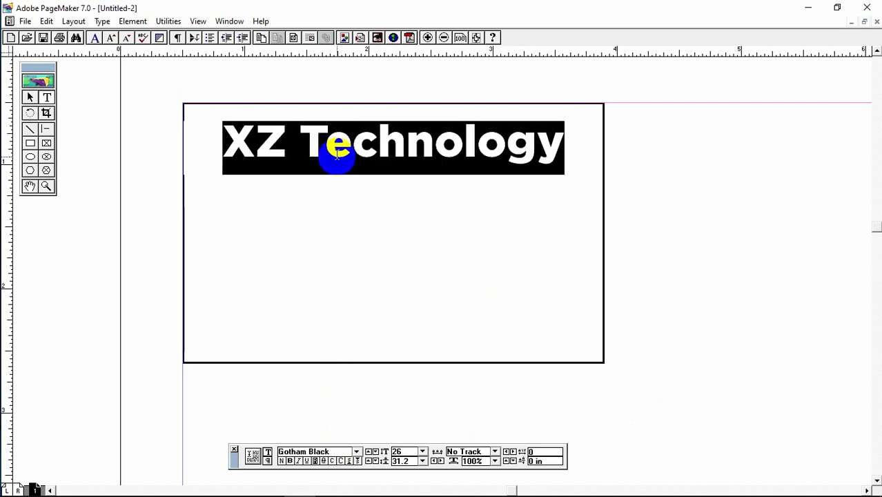
click(403, 451)
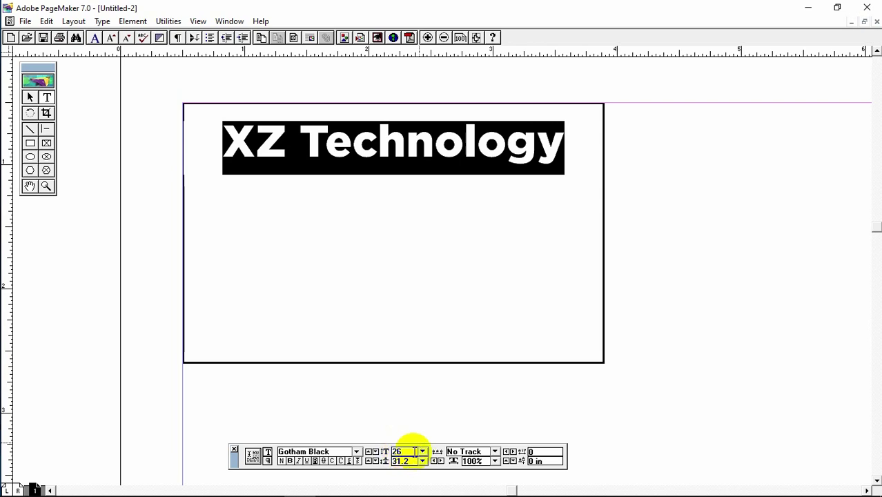
click(242, 143)
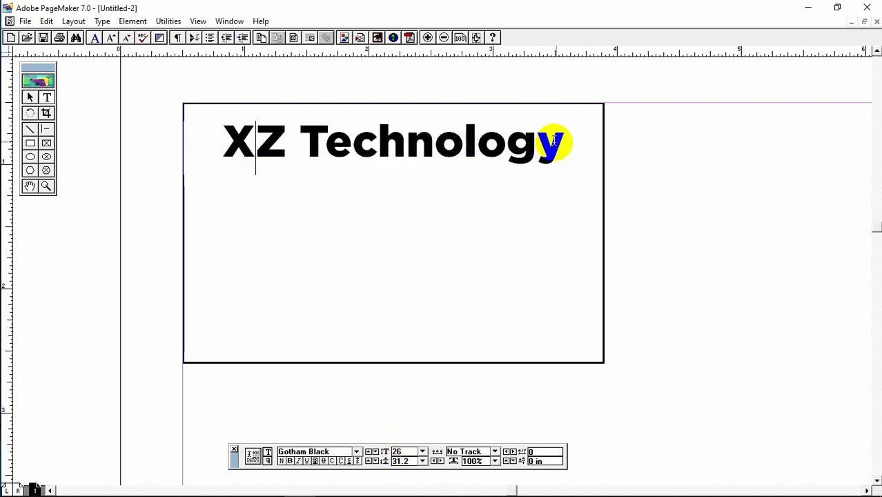
Step: Create a full-width text block just below the title and enter "Technology & Basic Computer"
click(193, 185)
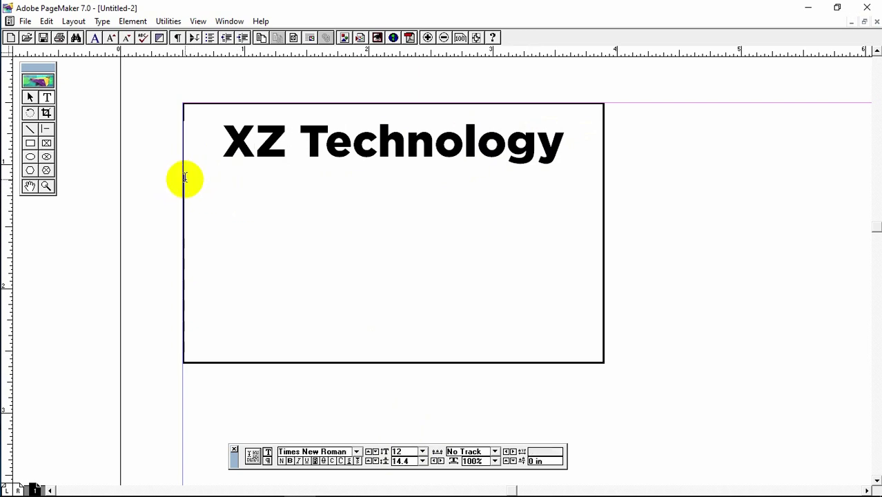
drag(184, 179, 600, 305)
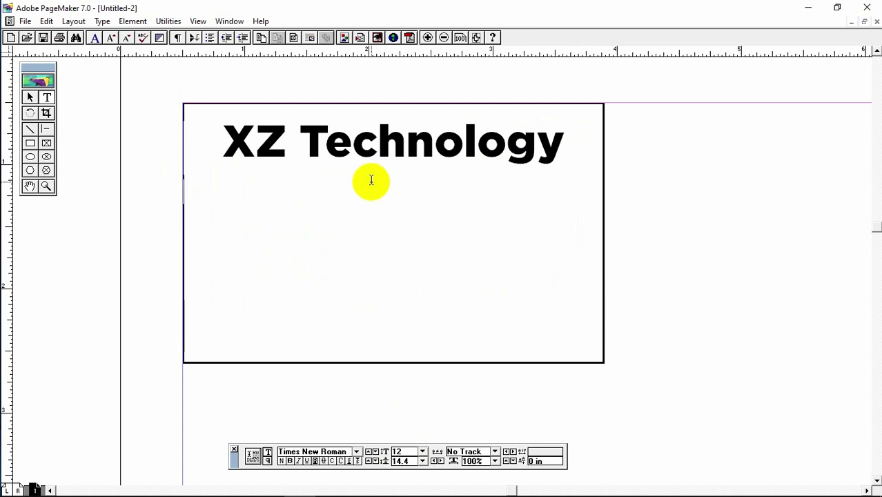
text(T)
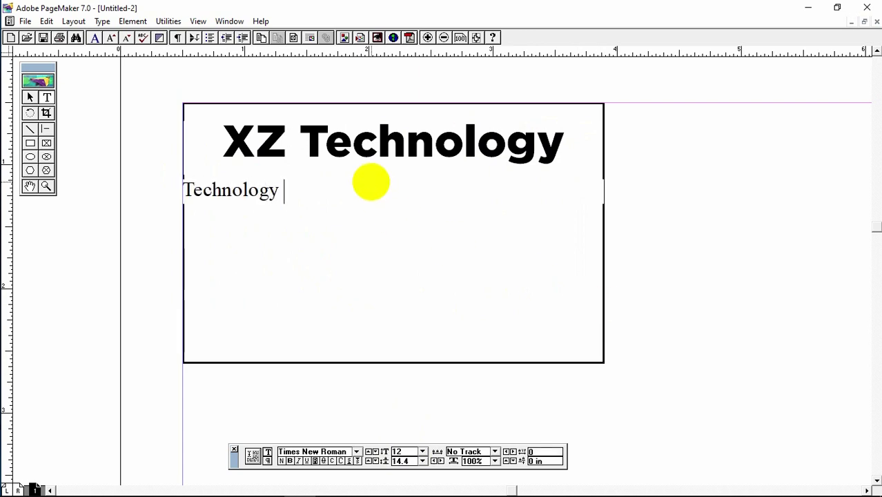
text(echnology & Bas)
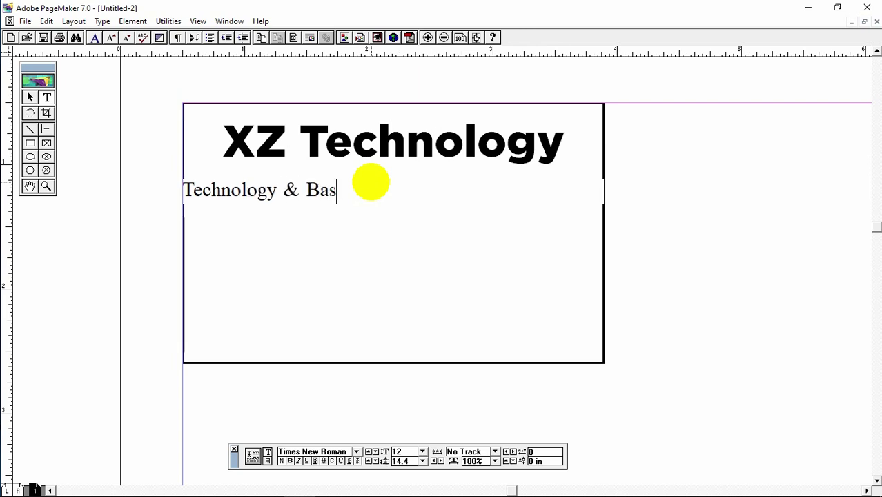
text(ic Computer)
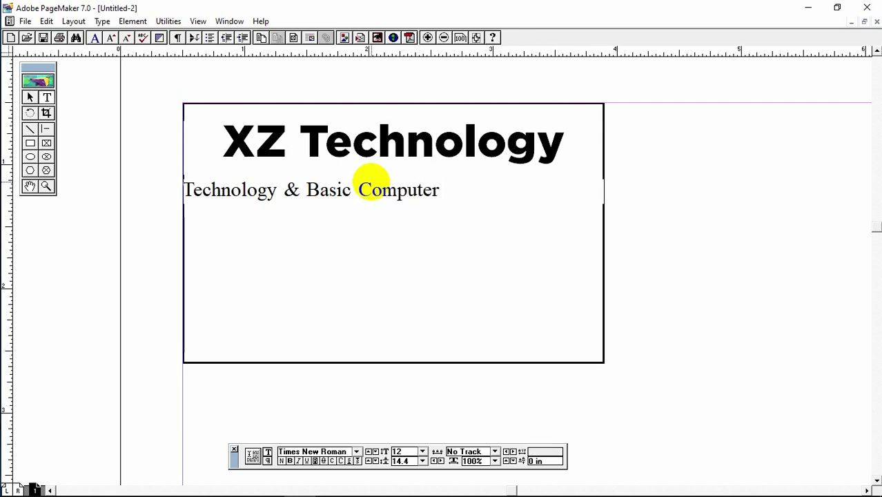
Step: Center the "Technology & Basic Computer" line and set its font size to 25
triple_click(371, 181)
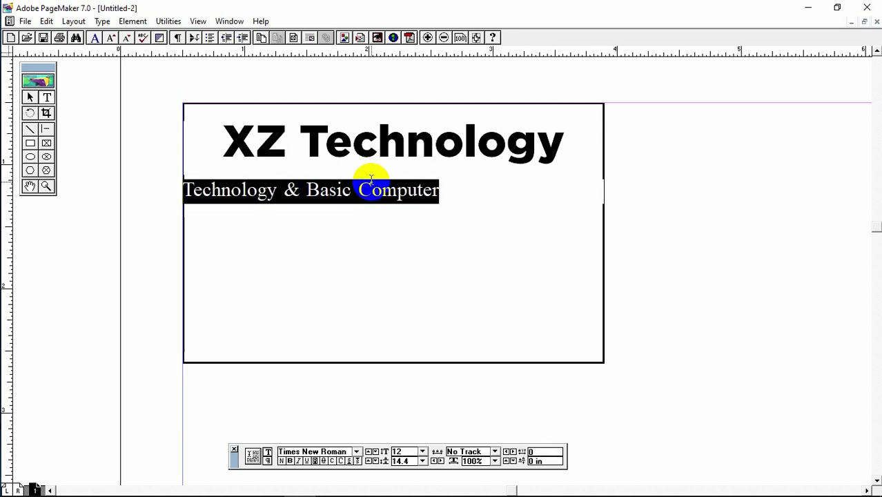
key(ctrl+shift+c)
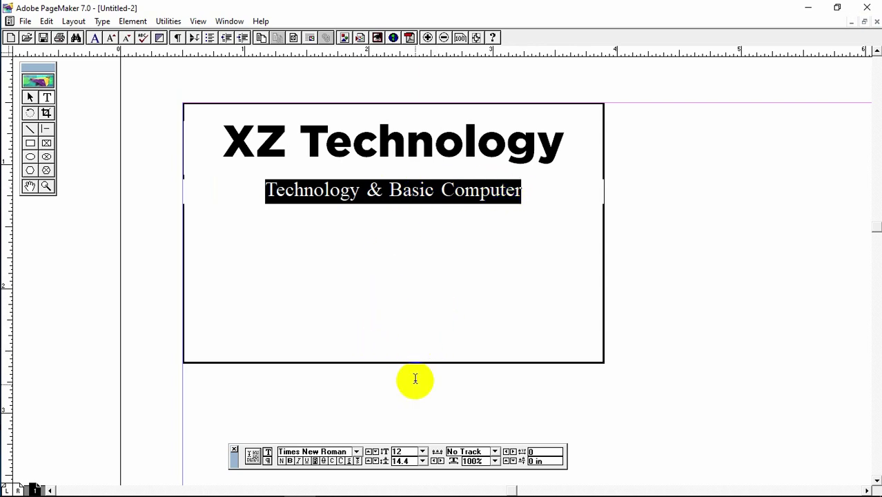
click(408, 450)
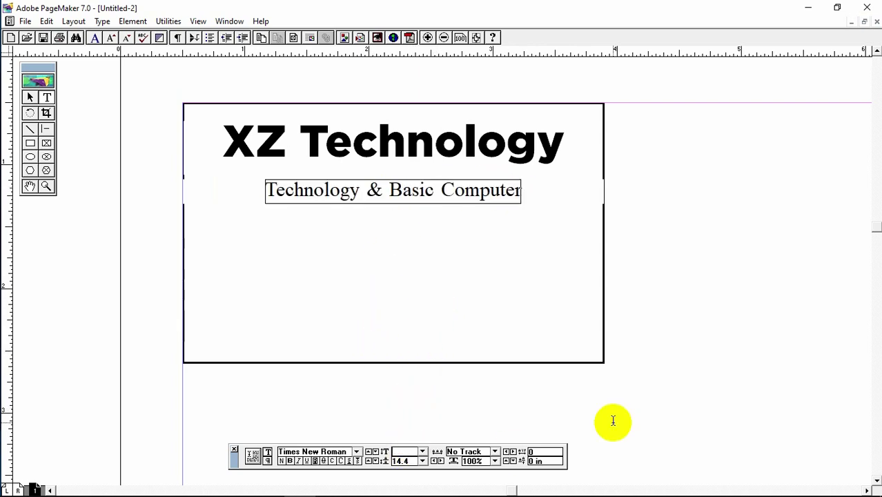
text(25)
key(Return)
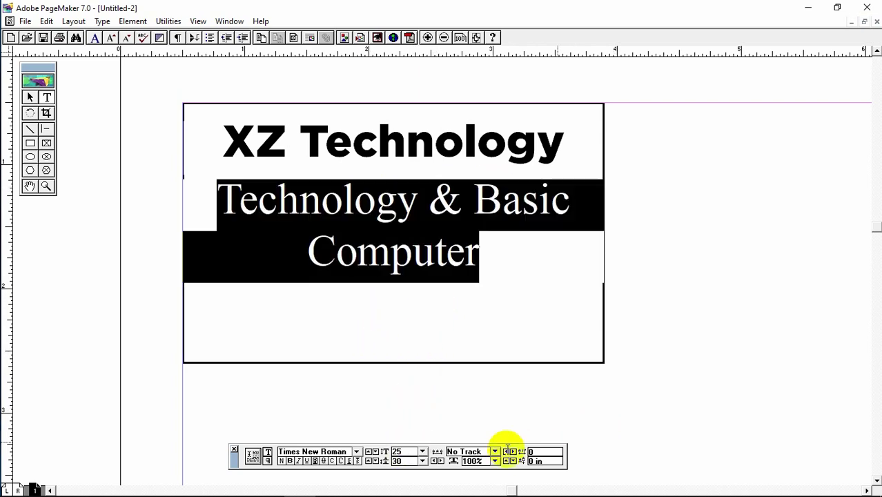
Step: Reduce the font size of the "Technology & Basic Computer" line to 20 and then to 17
click(405, 453)
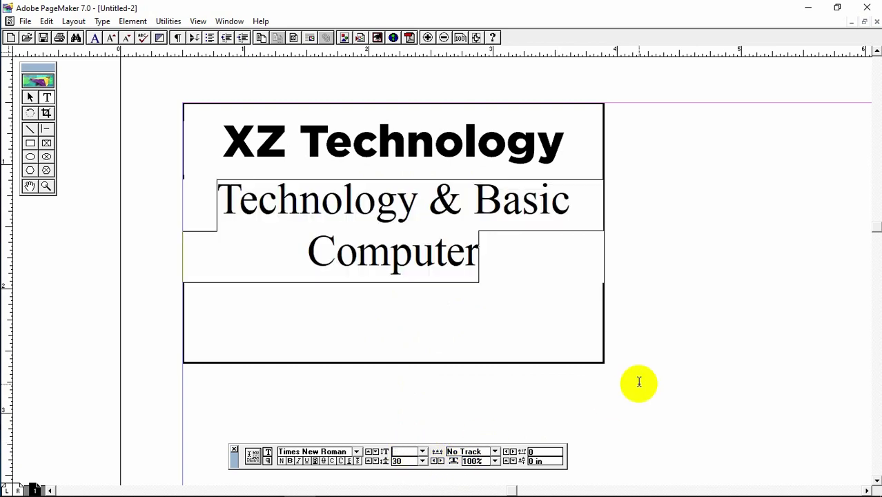
text(20)
key(Return)
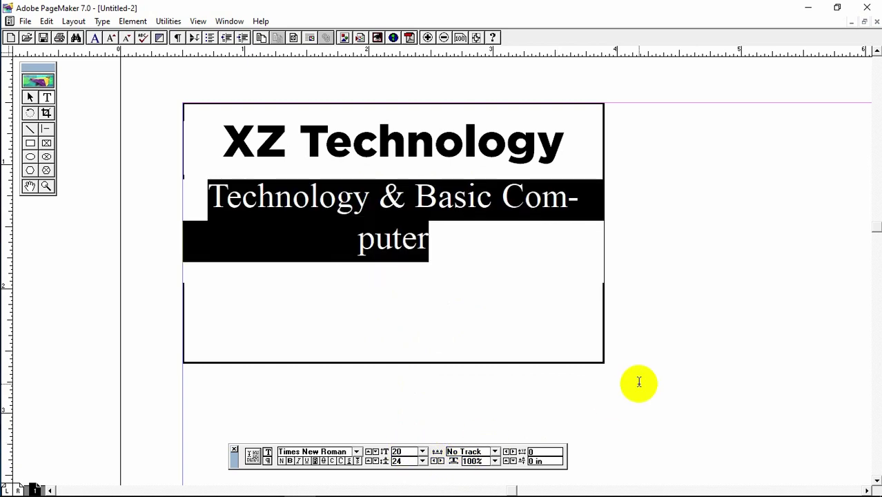
click(406, 452)
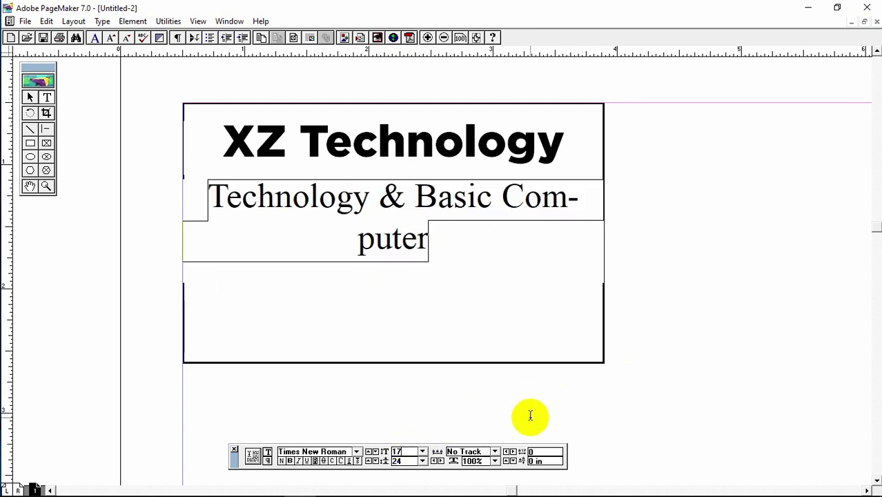
key(Return)
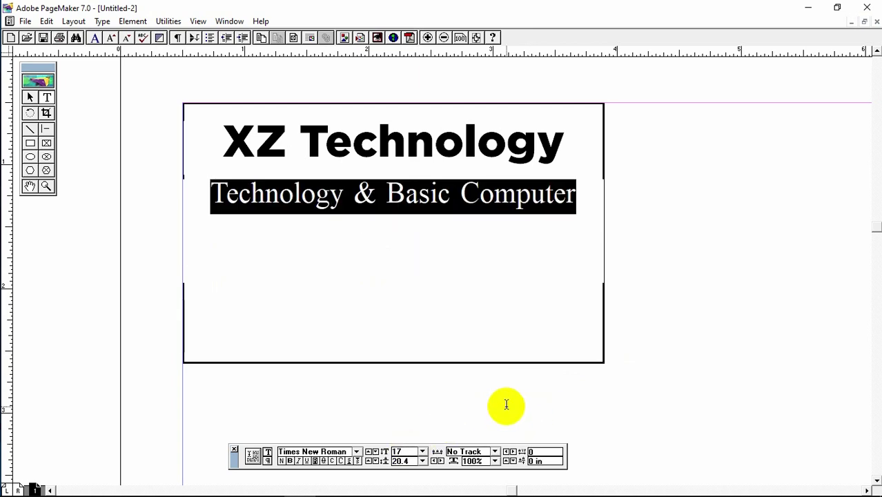
Step: Change the font of the "Technology & Basic Computer" line to Montserrat Medium
click(345, 451)
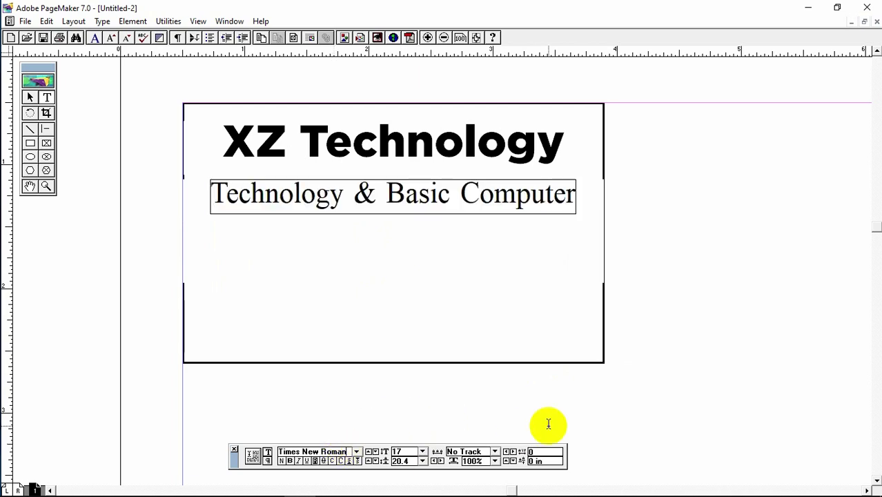
key(BackSpace)
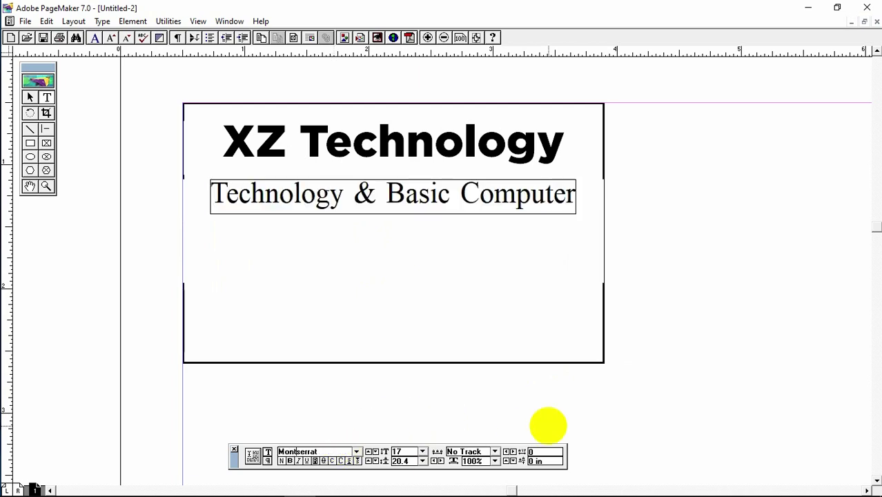
key(Return)
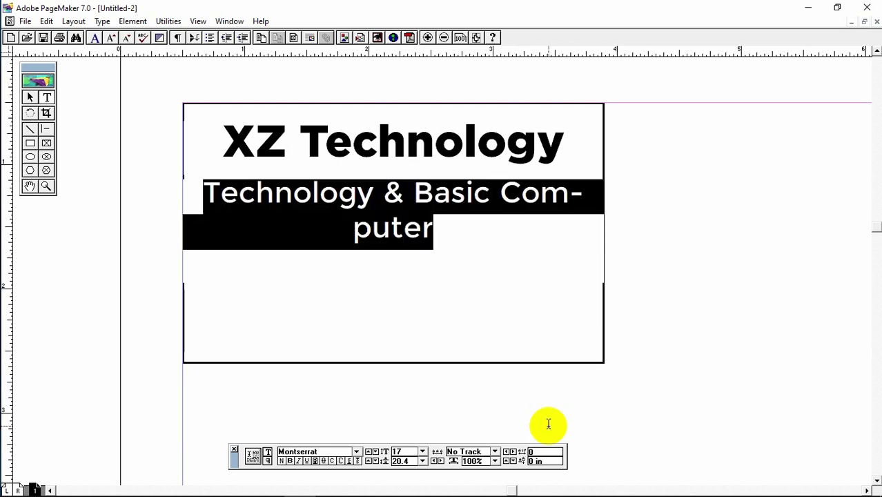
click(356, 451)
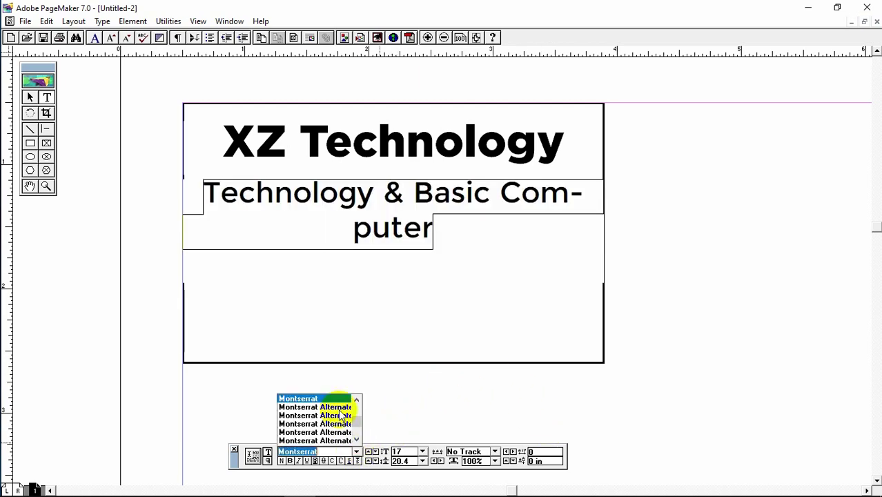
scroll(341, 418, down, 2)
scroll(336, 420, down, 1)
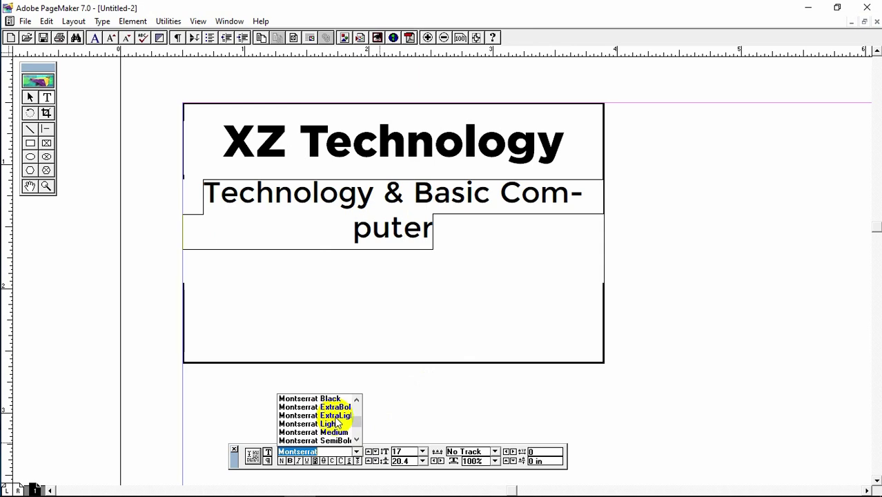
scroll(335, 435, down, 2)
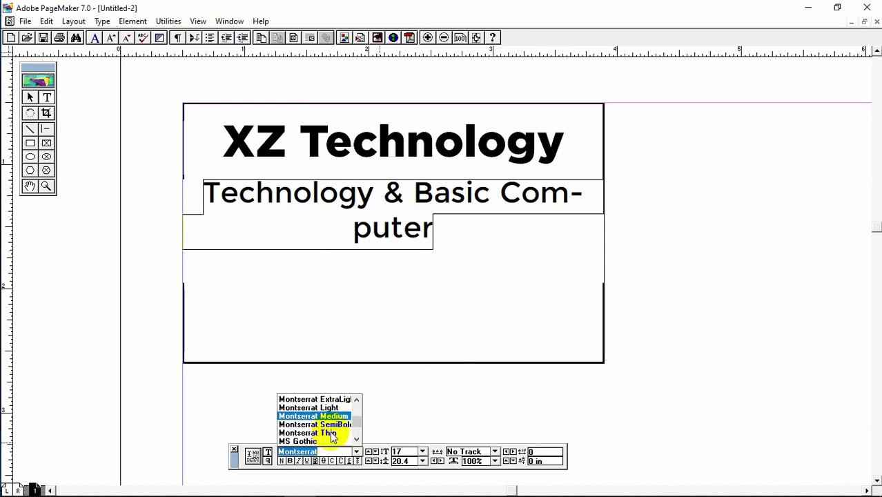
click(335, 418)
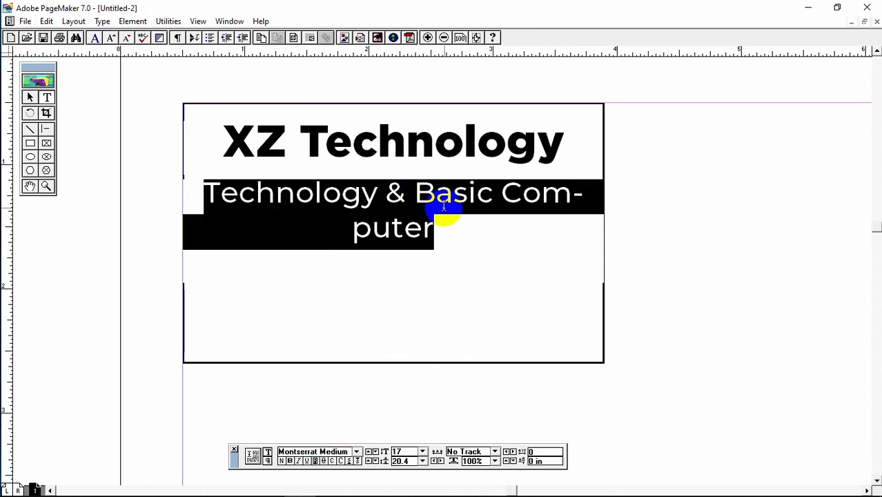
Step: Reduce the Montserrat Medium subtitle's font size to 15 and then to 13 so it fits on one line
click(404, 452)
text(15)
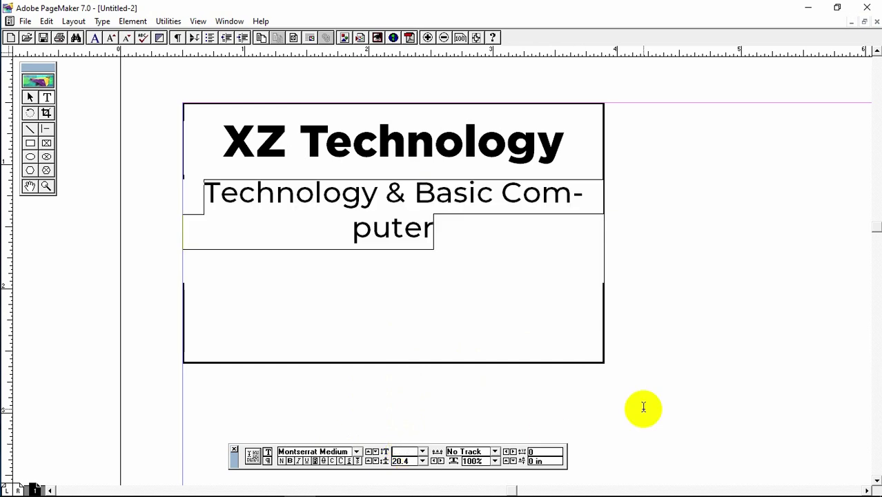
key(Return)
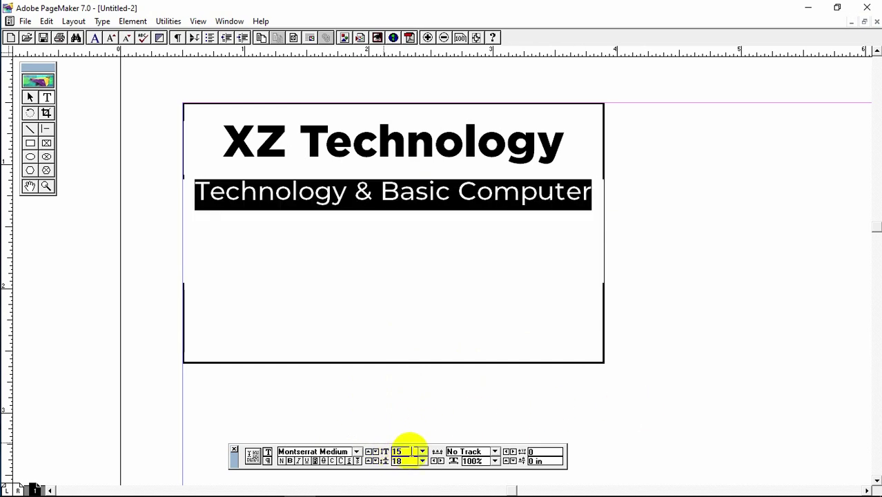
double_click(404, 451)
key(BackSpace)
text(1)
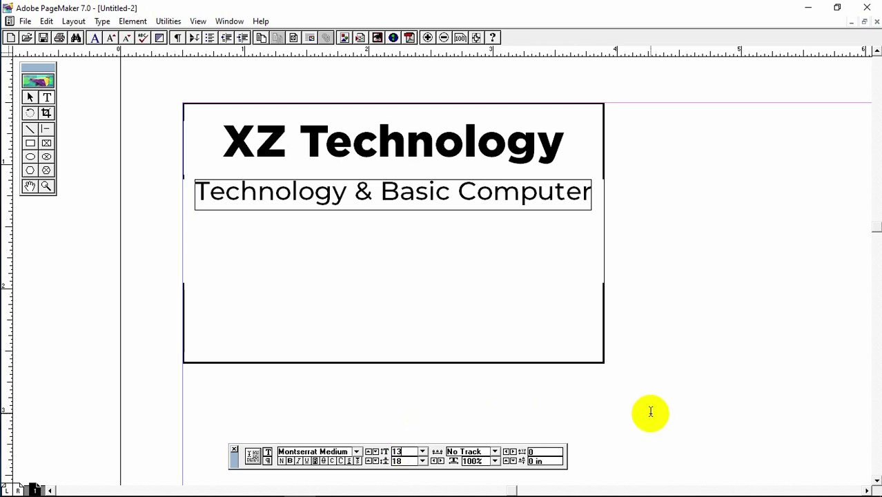
text(3)
key(Return)
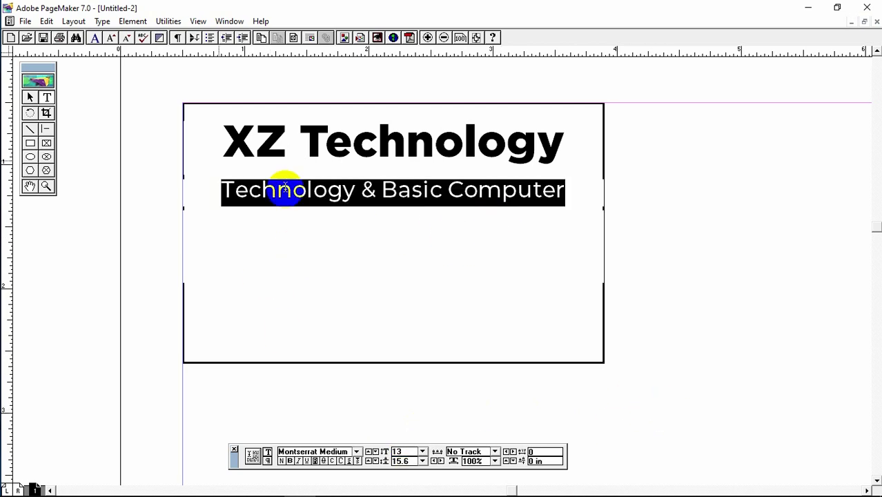
Step: Nudge the "Technology & Basic Computer" text block up five steps, closer to the title
click(30, 97)
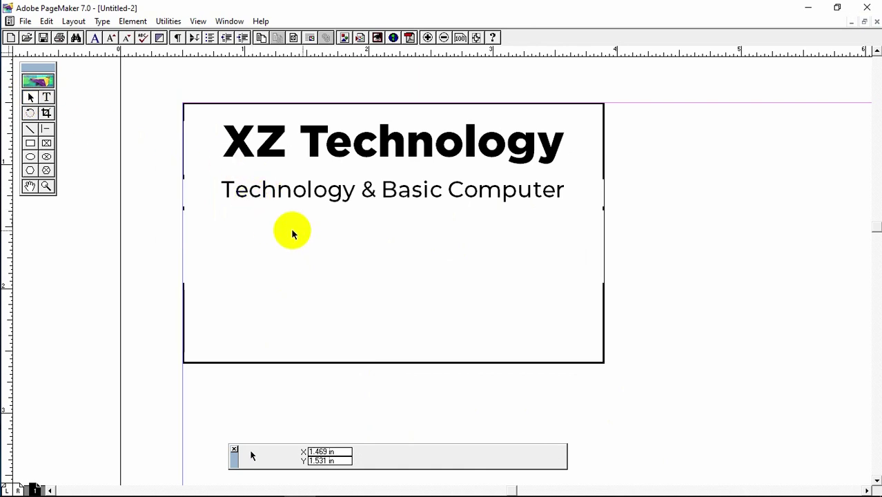
click(414, 203)
key(Up)
key(Up)
key(Up)
key(Up)
key(Up)
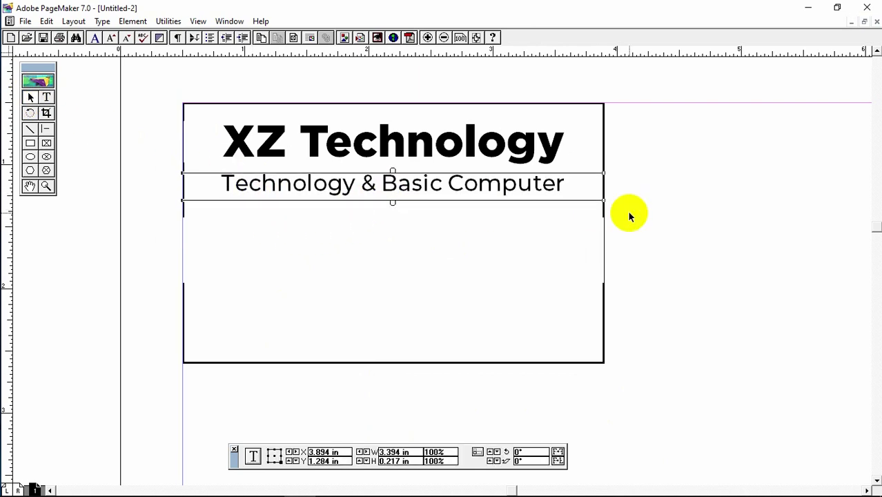
Step: Create a text block spanning the card's width below the subtitle and enter "(Online Learning)"
click(46, 97)
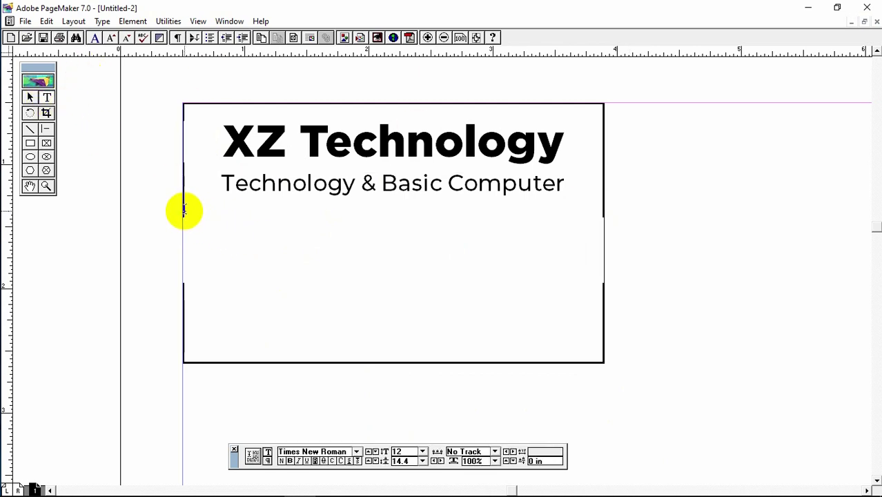
drag(184, 210, 602, 329)
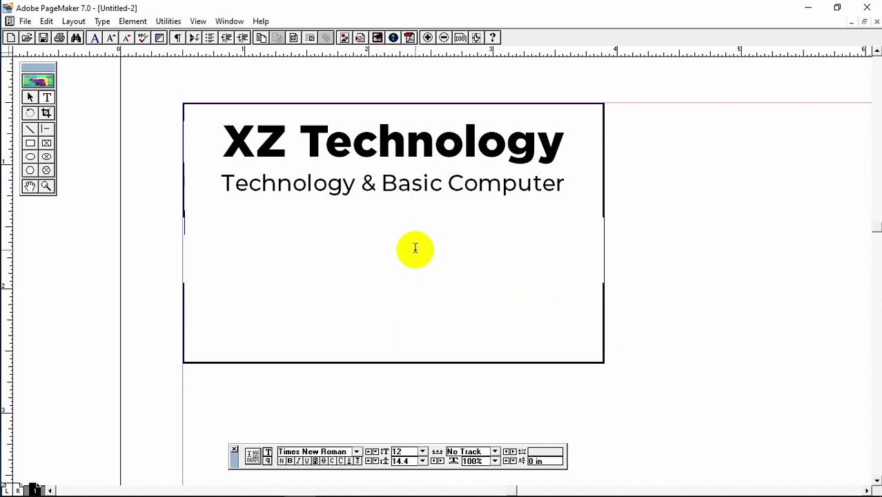
text((On)
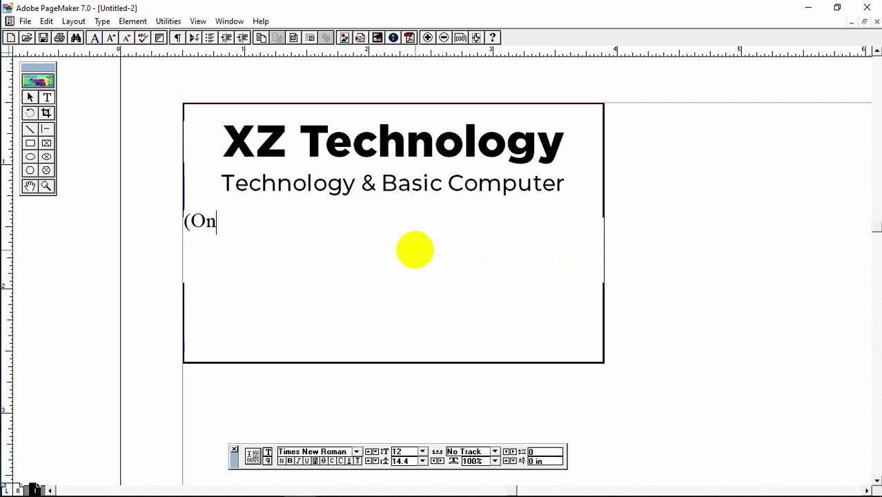
text(line Lea)
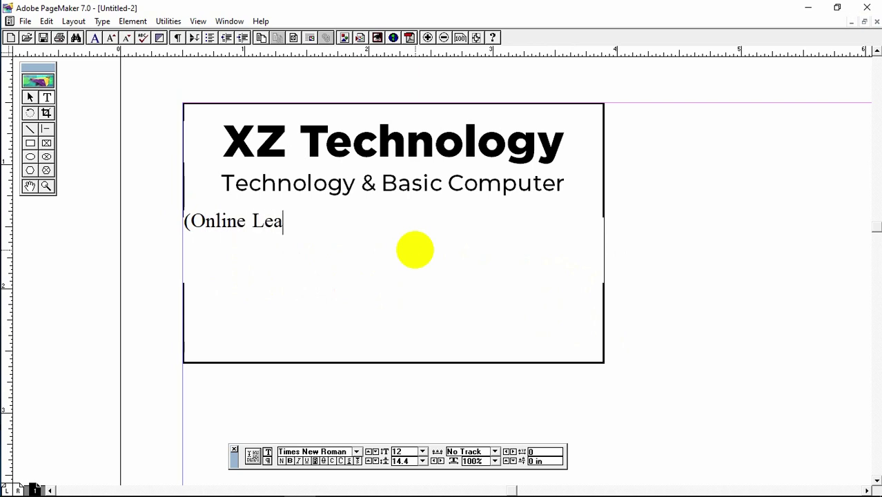
text(rning))
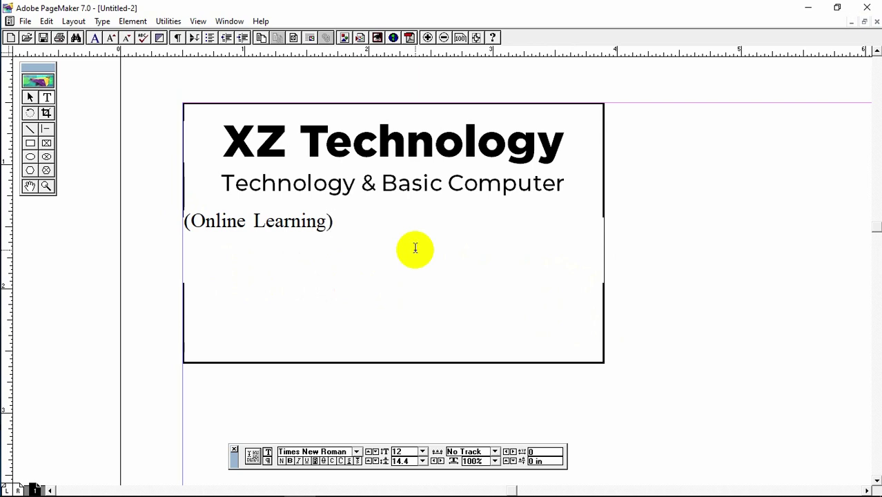
Step: Center the "(Online Learning)" line and set its font to Nexa Bold
key(ctrl+a)
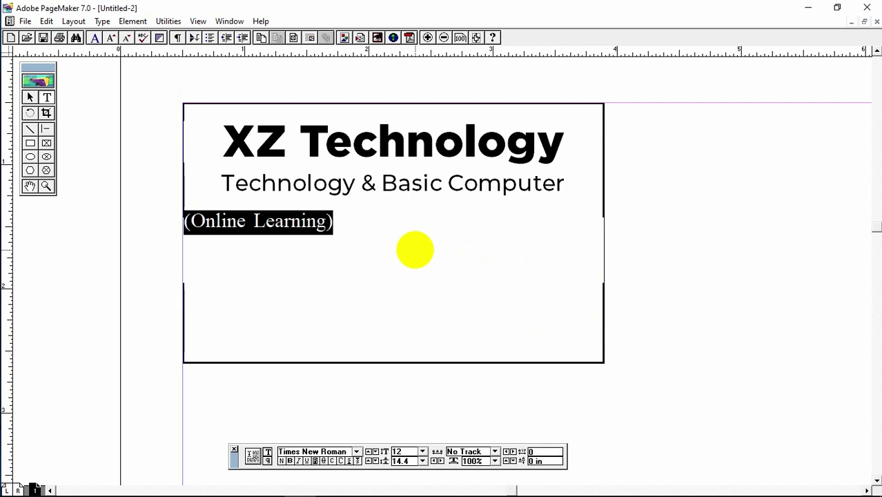
key(ctrl+shift+c)
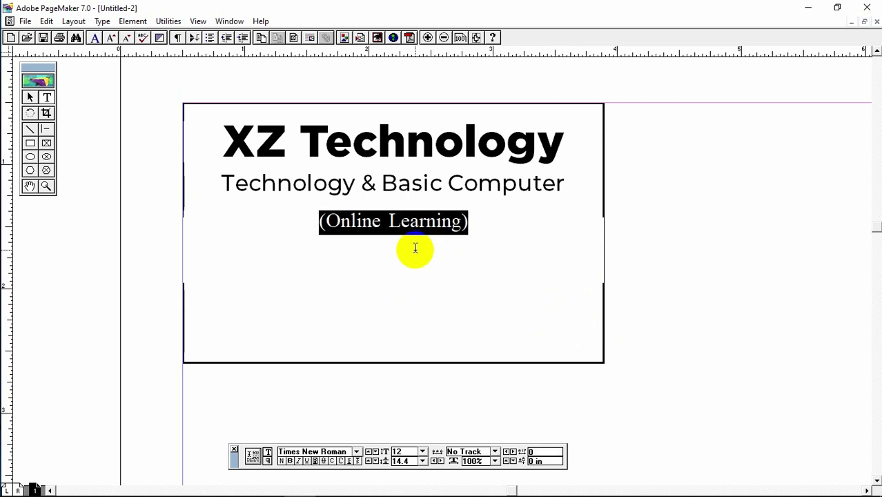
click(345, 452)
key(ctrl+a)
key(BackSpace)
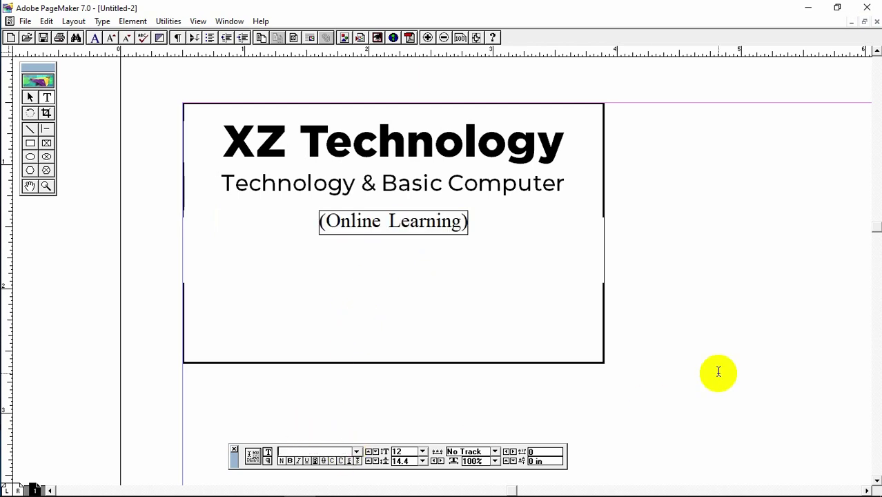
text(Nexa Bold)
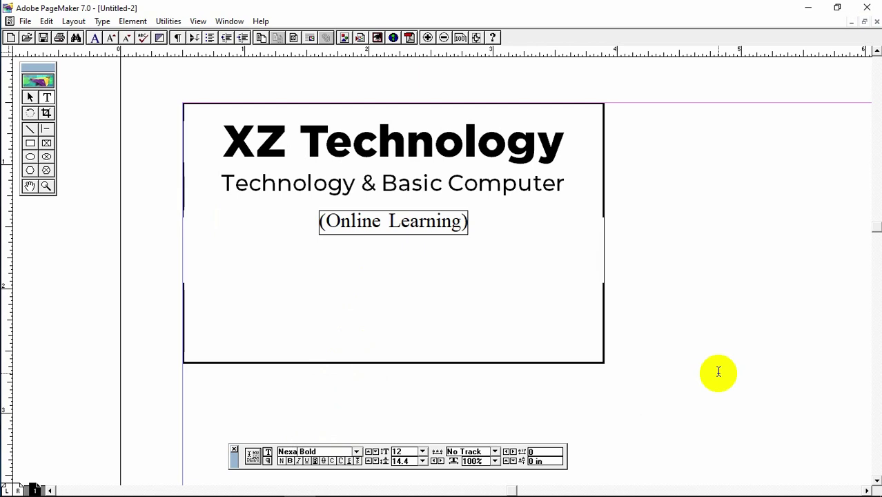
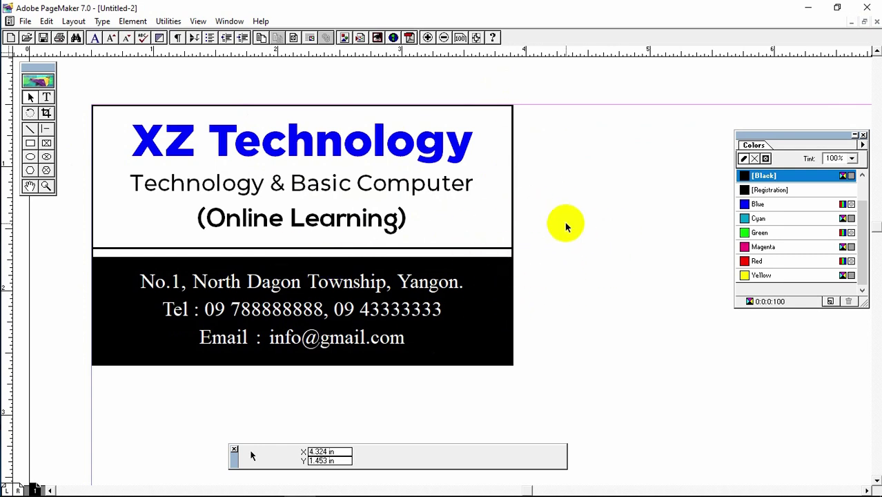
Step: Select all the elements of the business card and group them into a single object
key(ctrl+minus)
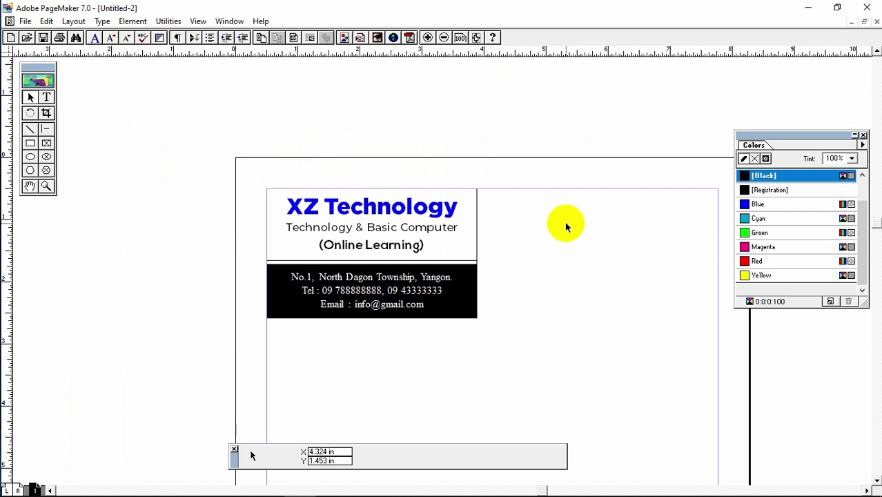
drag(580, 319, 496, 148)
drag(503, 288, 541, 254)
scroll(532, 248, up, 3)
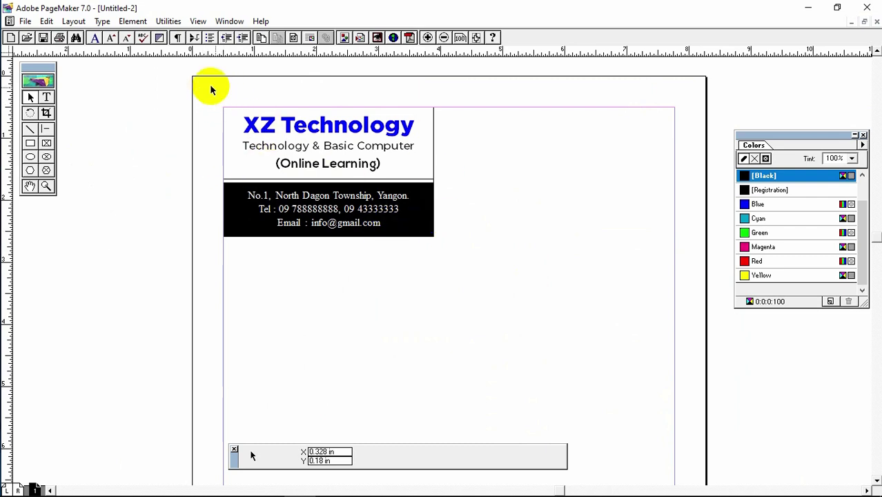
click(331, 117)
click(355, 148)
click(359, 167)
click(569, 263)
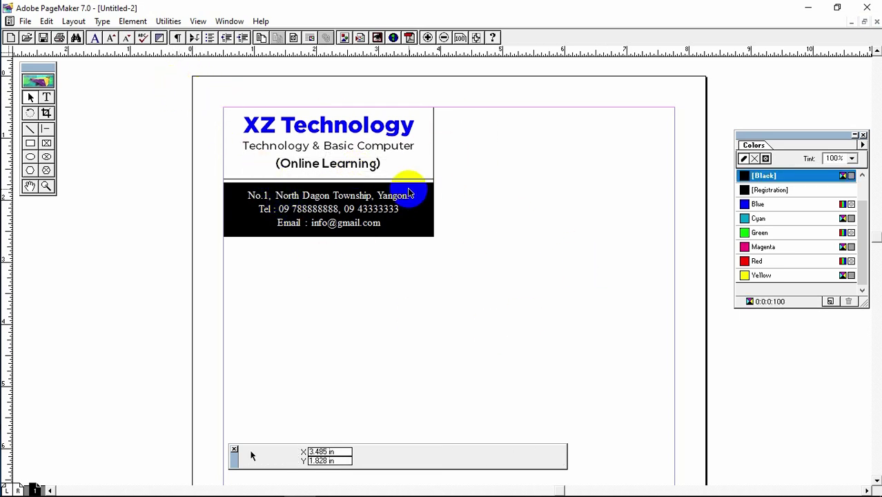
drag(179, 77, 500, 304)
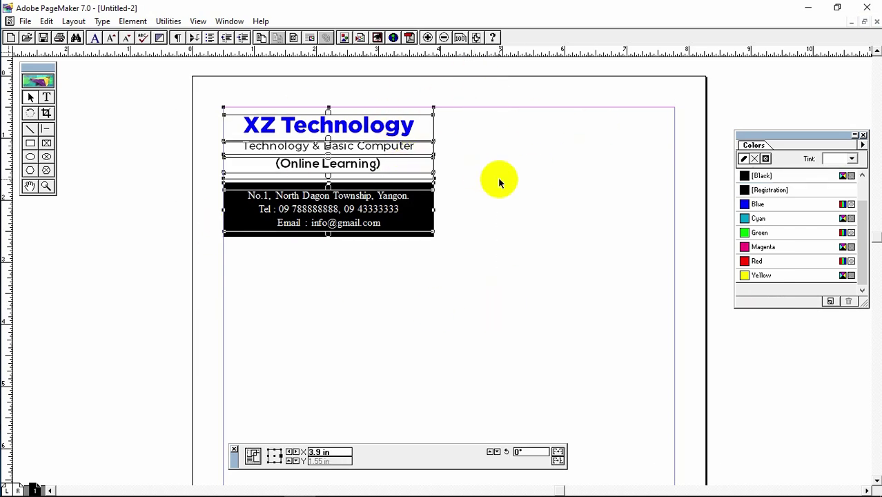
key(ctrl+g)
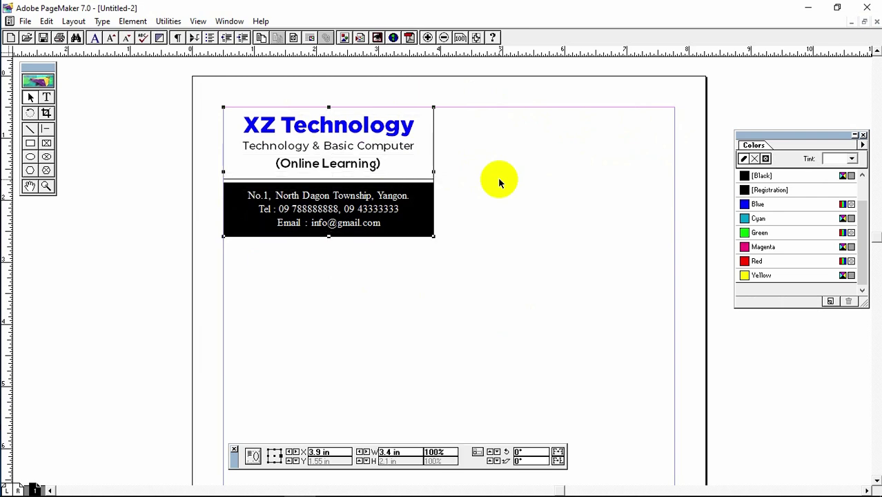
Step: Try moving the grouped card toward the page's right margin, then undo the move and deselect the card
drag(315, 144, 557, 249)
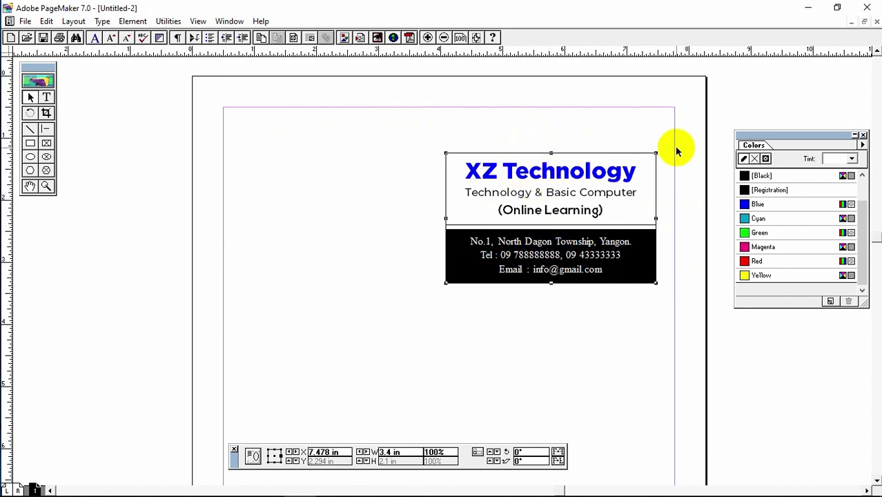
key(ctrl+z)
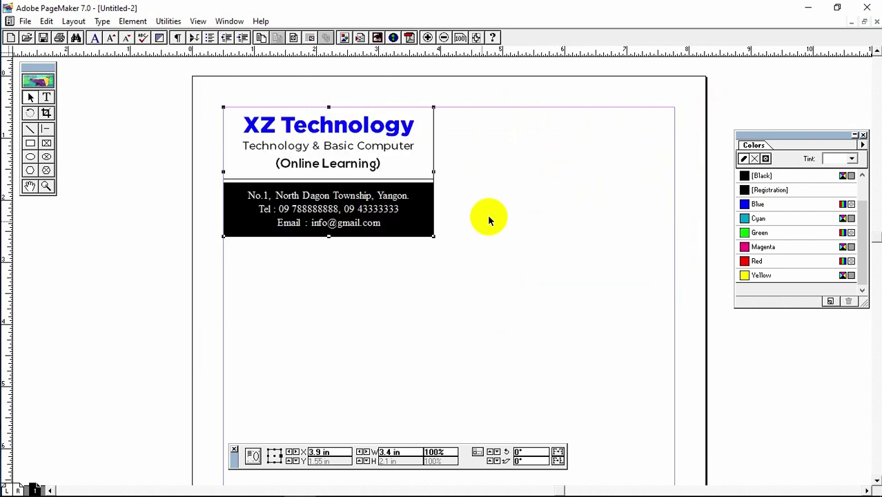
click(700, 138)
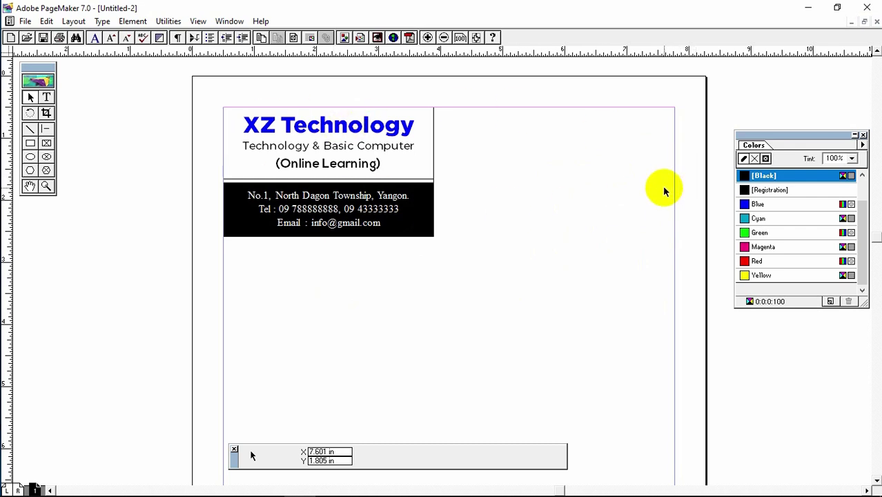
Step: Copy the grouped card and paste one duplicate beside it with a 3.5-inch horizontal offset and a 0-inch vertical offset
click(338, 129)
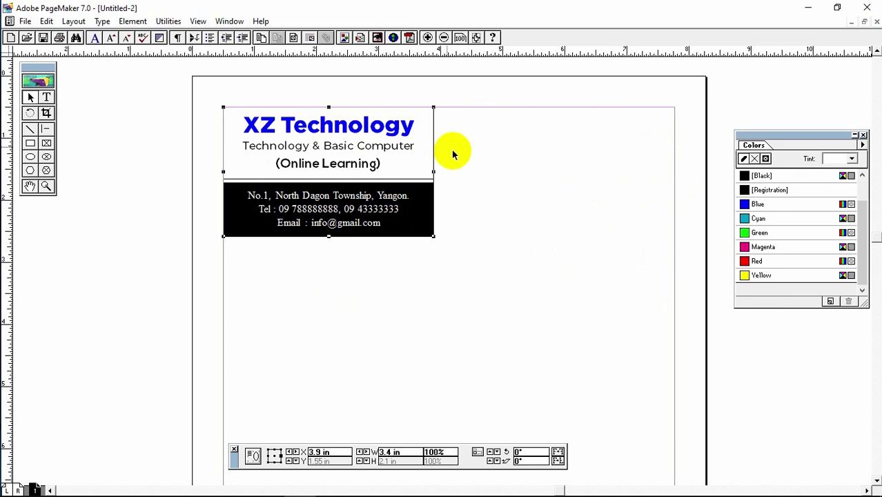
click(47, 21)
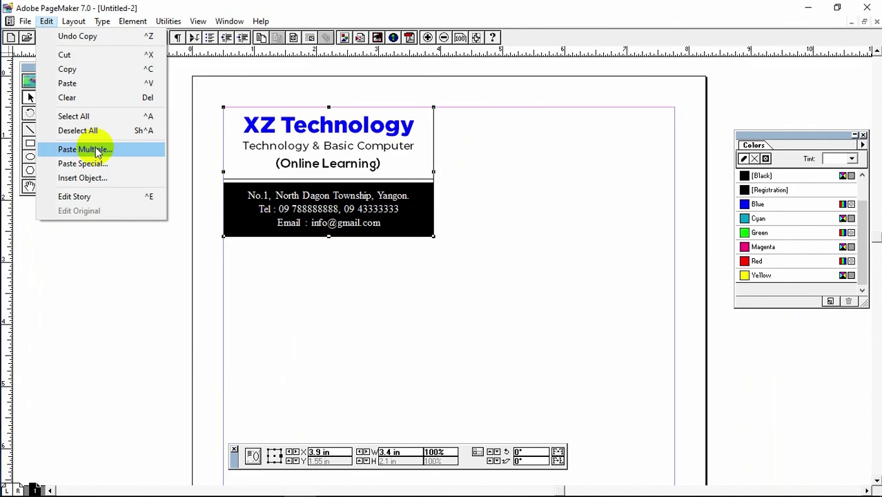
click(193, 298)
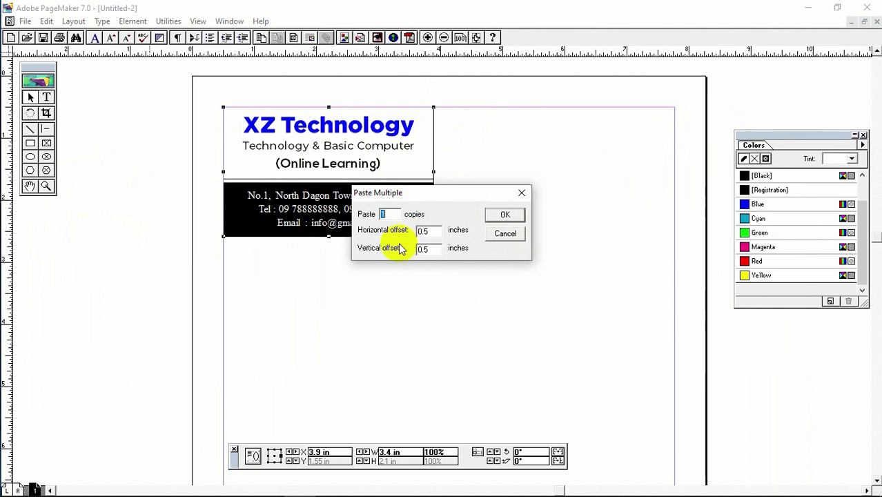
click(424, 231)
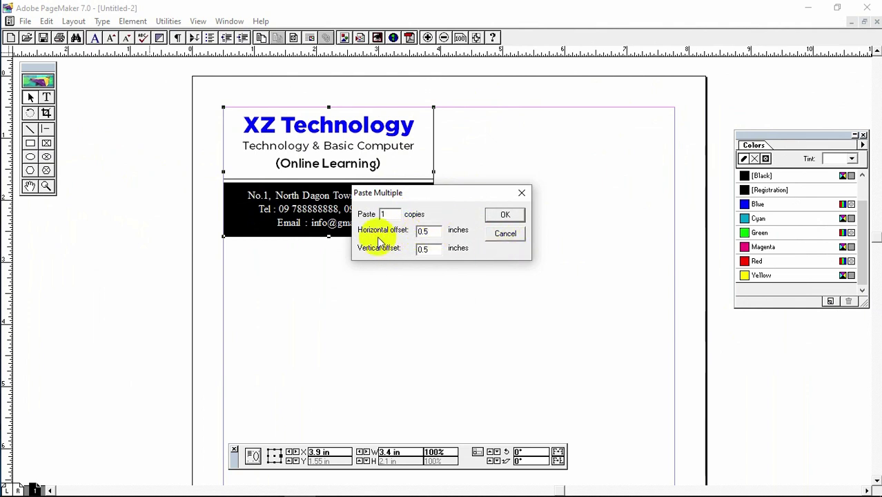
key(BackSpace)
key(BackSpace)
key(BackSpace)
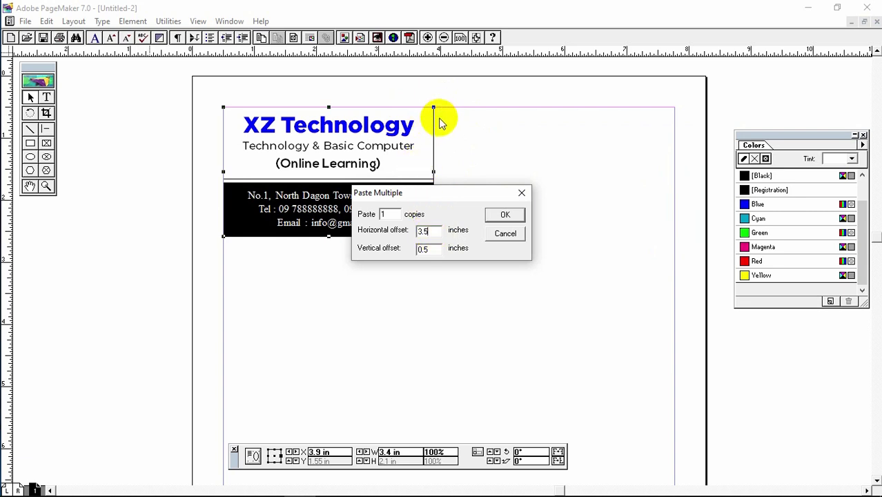
double_click(423, 231)
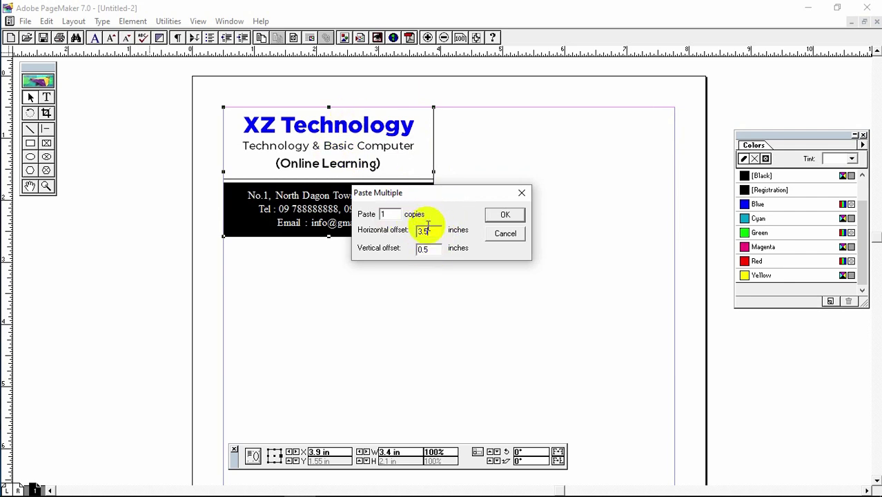
key(Tab)
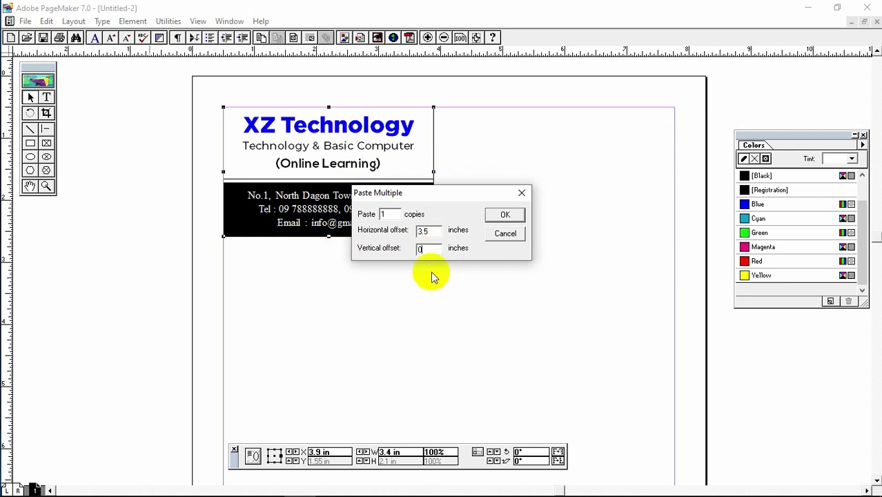
click(508, 216)
click(606, 339)
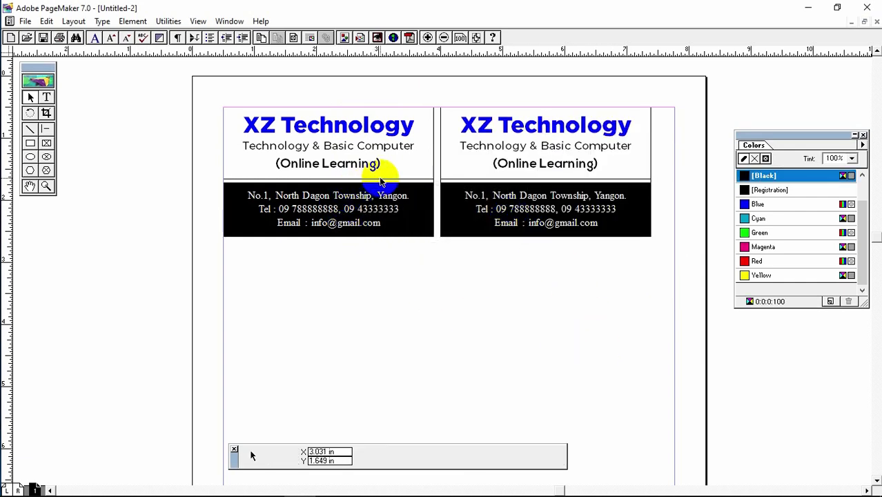
Step: Examine the gap between the two cards and the free space down to the page's bottom margin
ctrl+click(436, 131)
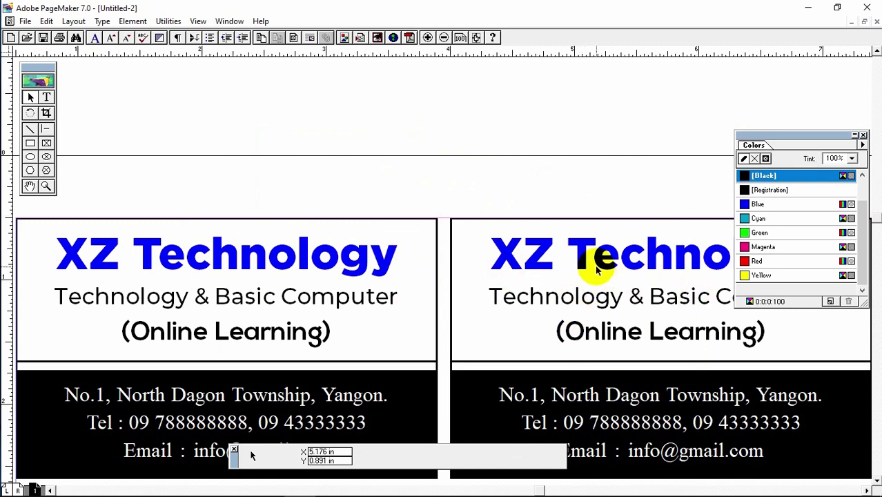
key(ctrl+1)
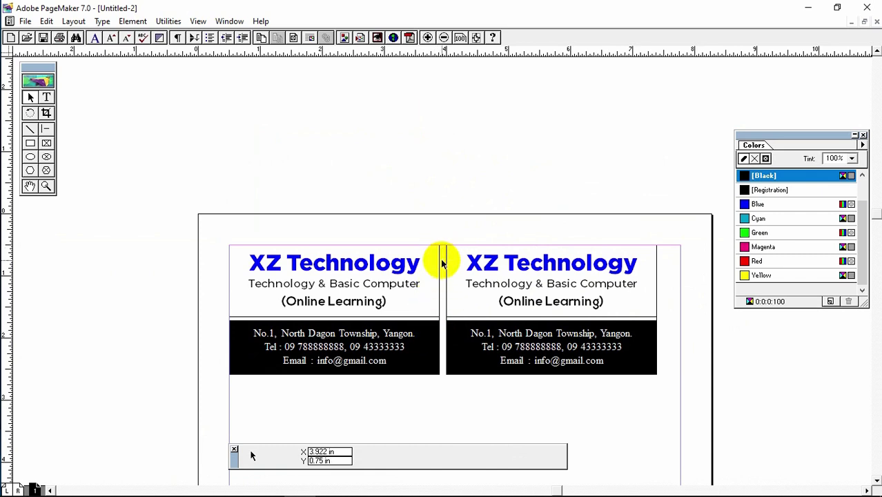
drag(548, 375, 532, 310)
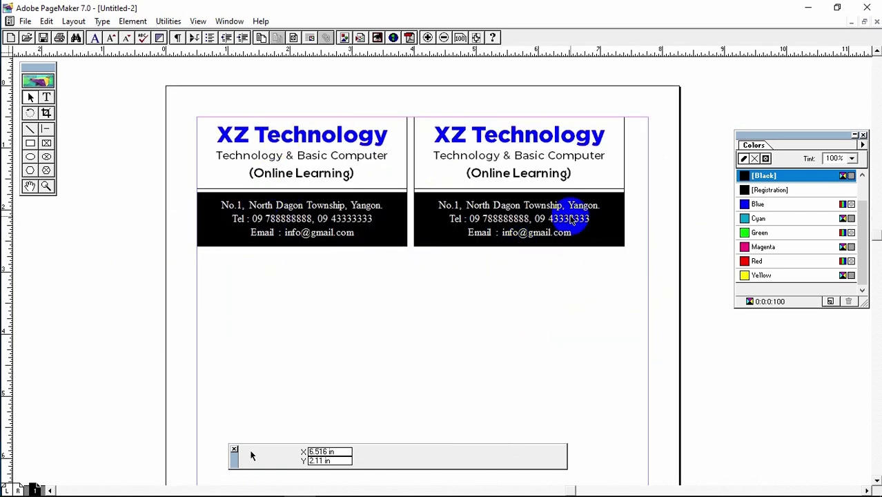
scroll(487, 344, down, 5)
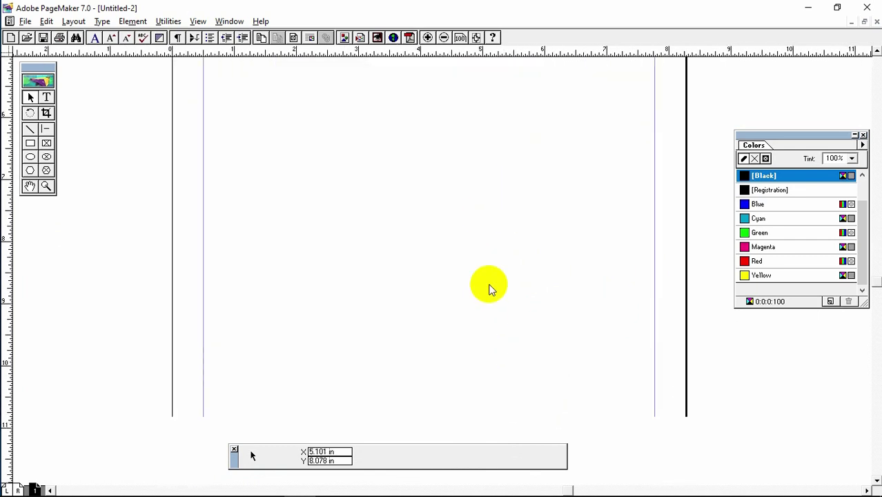
scroll(506, 334, up, 2)
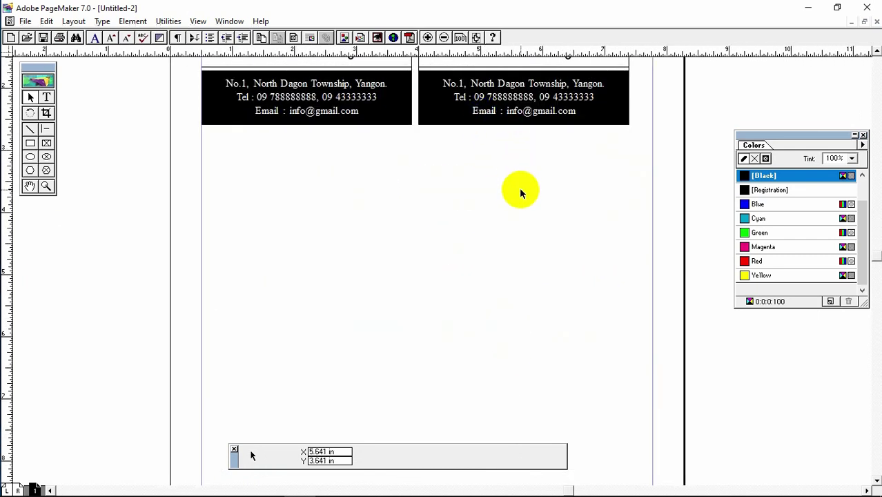
scroll(597, 208, down, 6)
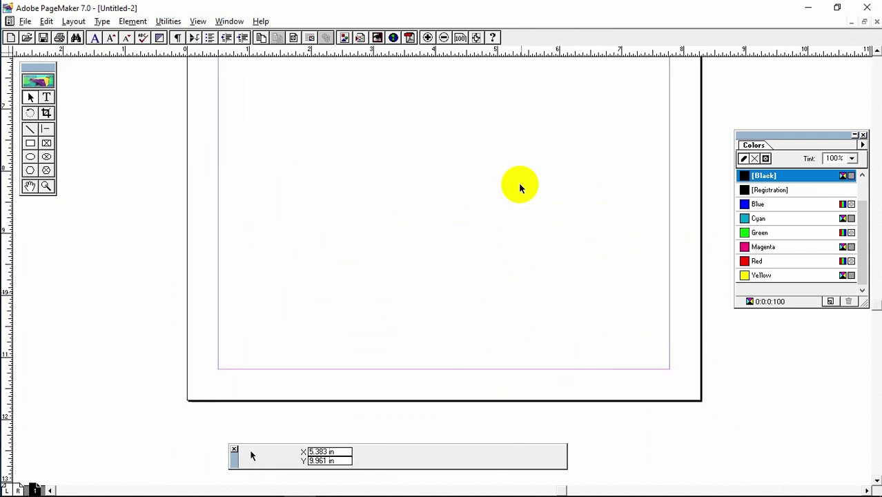
scroll(545, 171, up, 6)
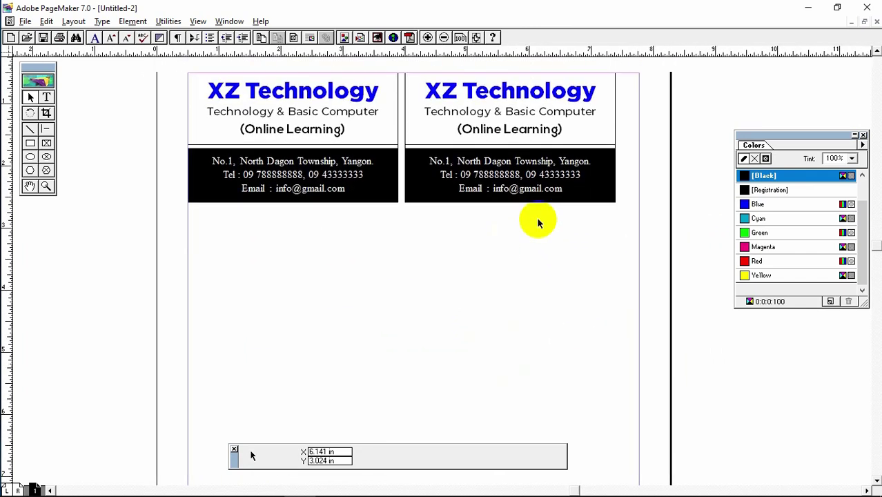
Step: Copy both cards and paste 4 copies of the row down the page with a 0-inch horizontal and 2.2-inch vertical offset
drag(170, 94, 647, 283)
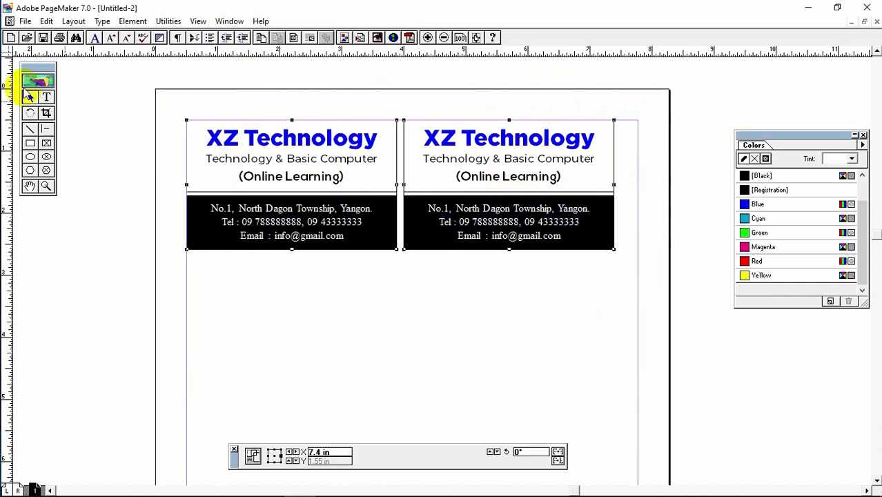
click(47, 21)
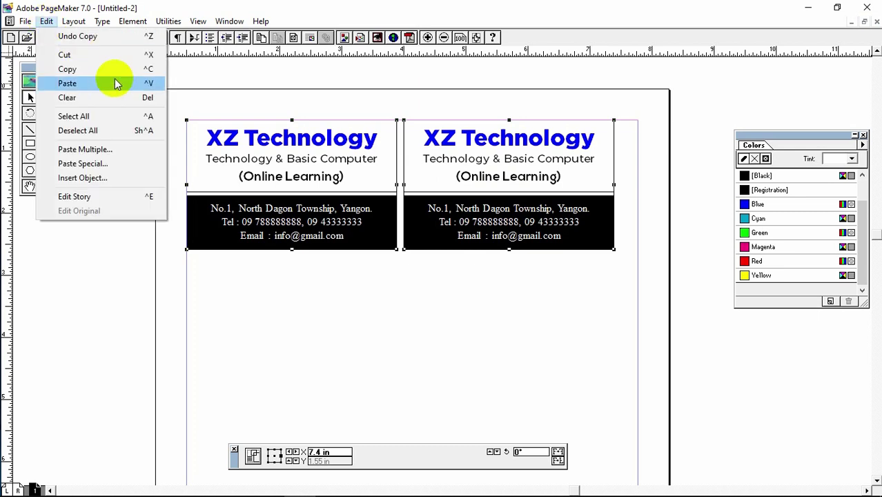
click(100, 148)
drag(445, 194, 534, 252)
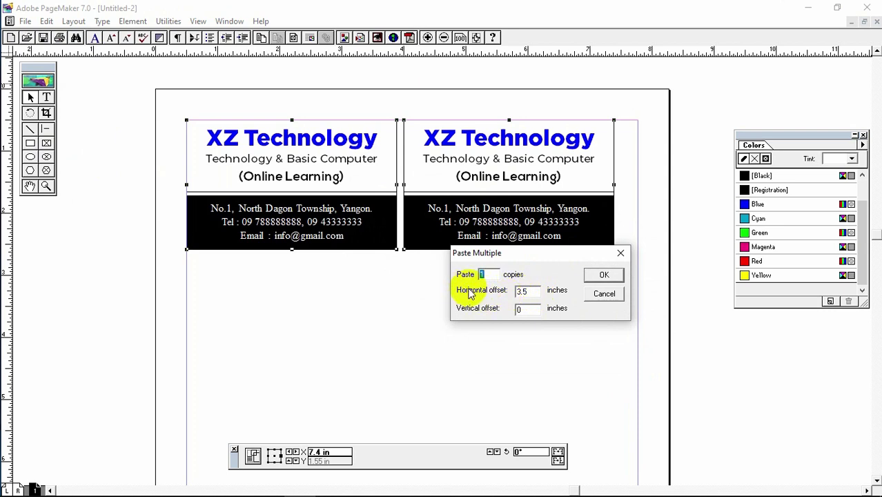
click(530, 291)
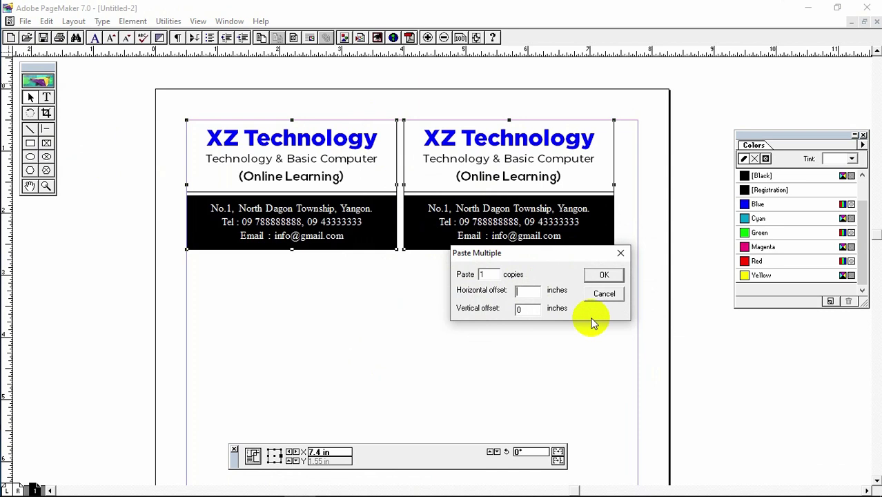
click(524, 310)
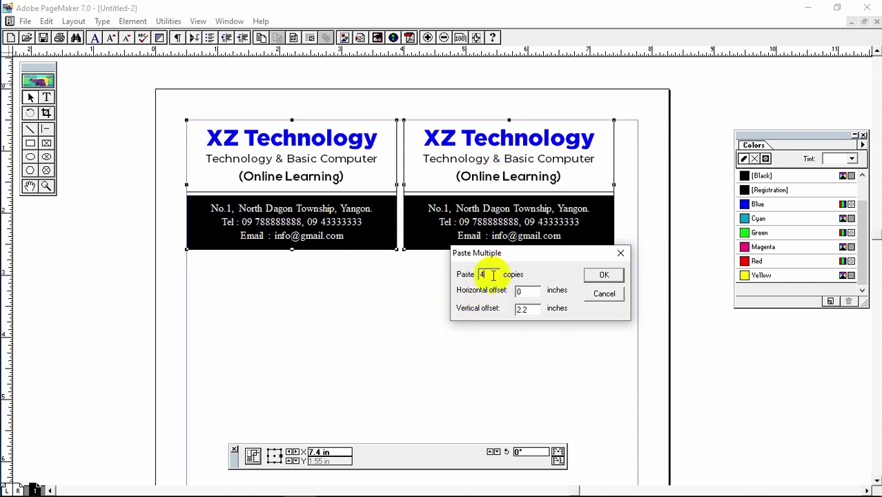
click(605, 276)
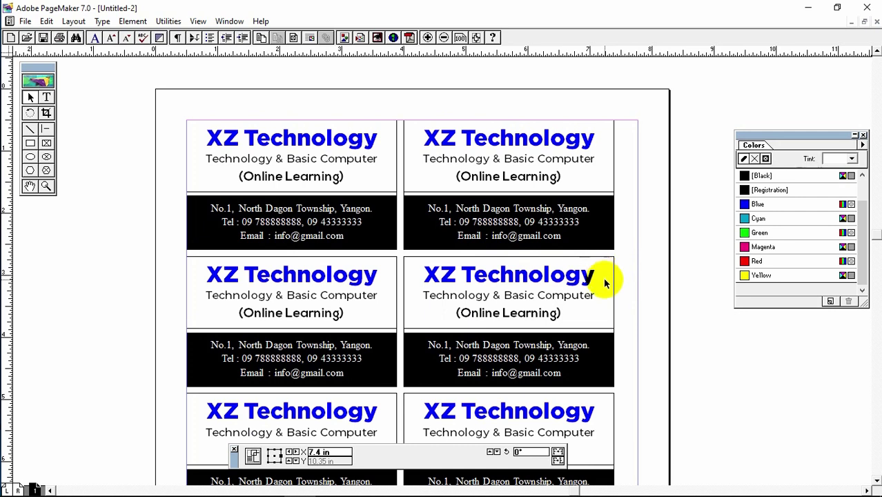
Step: Deselect the pasted cards and examine how all the rows fit within the page's bottom and top margins
scroll(589, 369, down, 5)
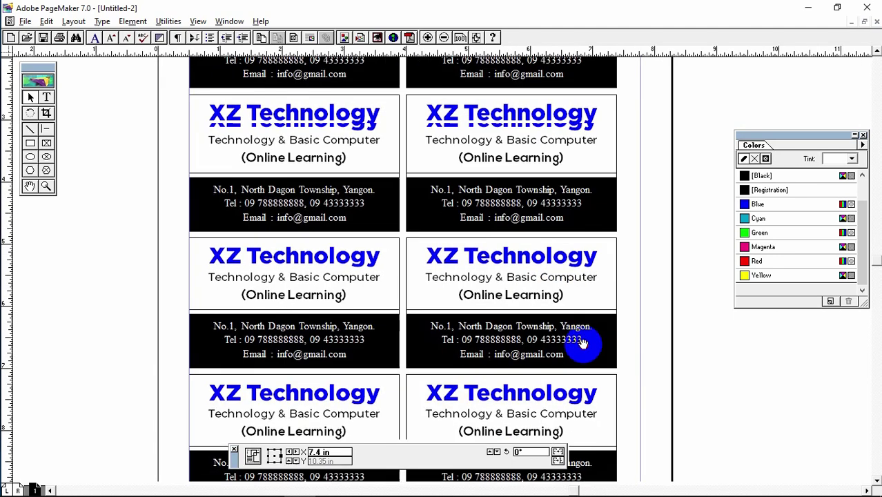
scroll(573, 285, down, 3)
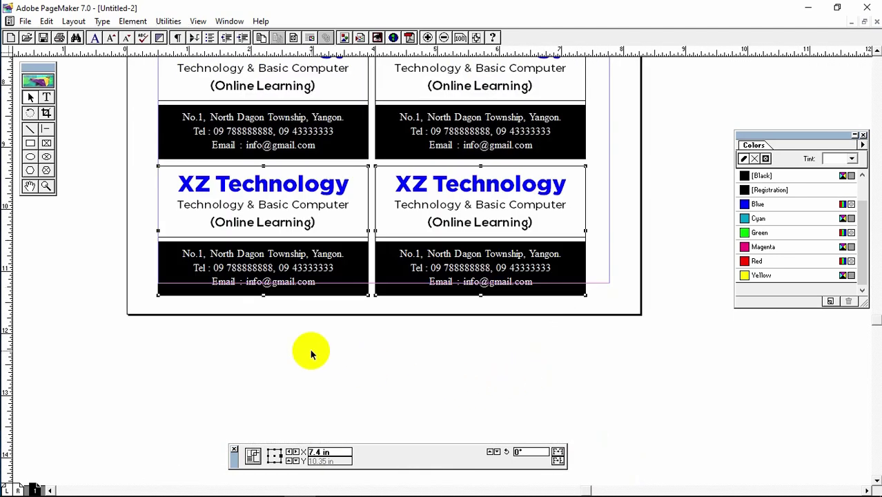
click(459, 357)
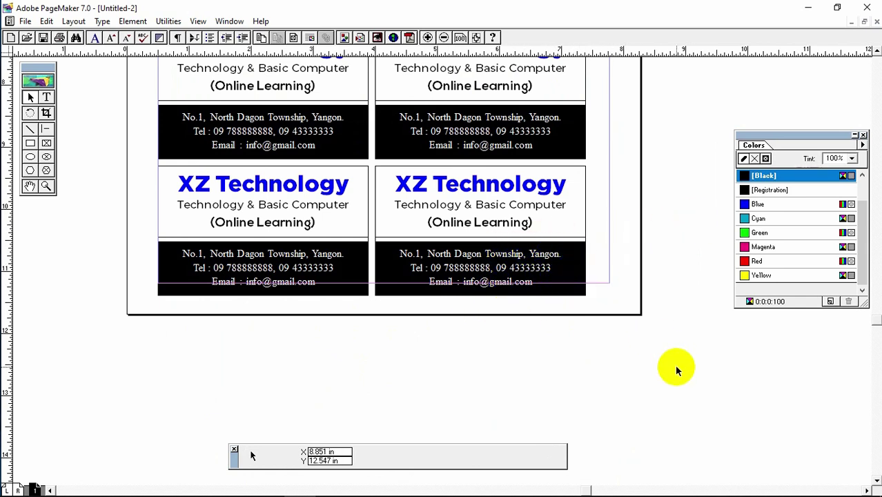
drag(103, 312, 693, 408)
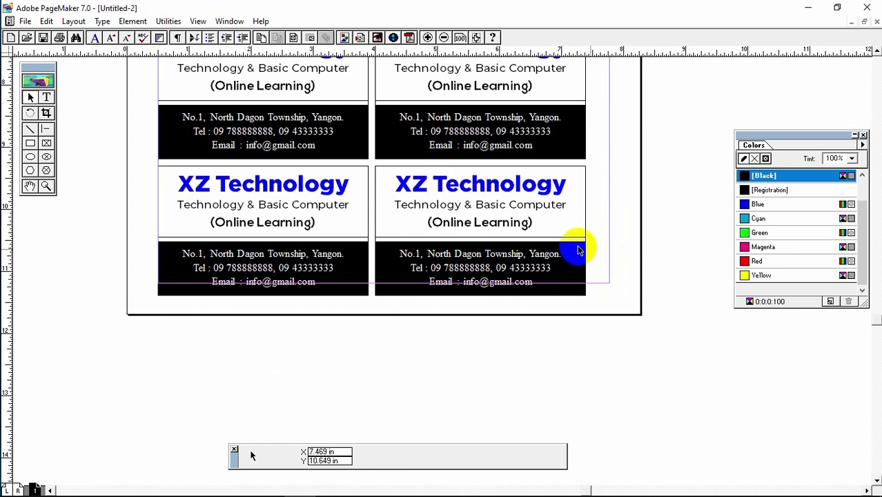
scroll(524, 276, up, 5)
scroll(565, 293, up, 4)
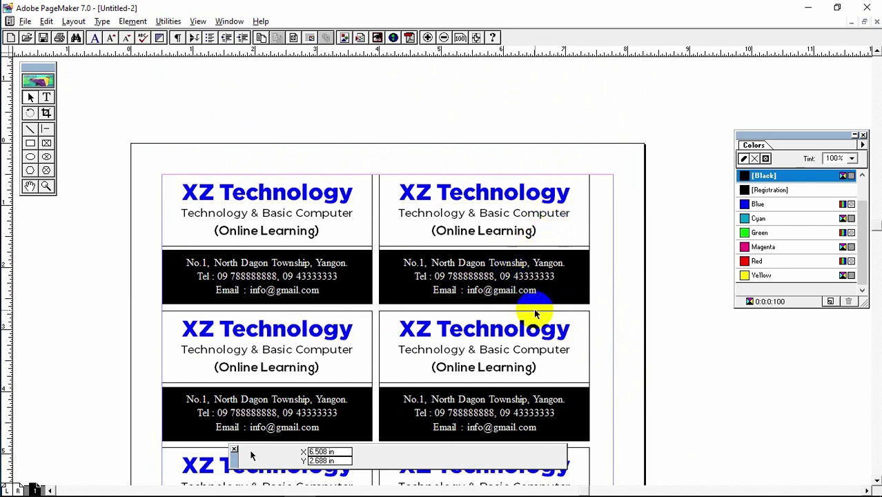
scroll(528, 291, down, 3)
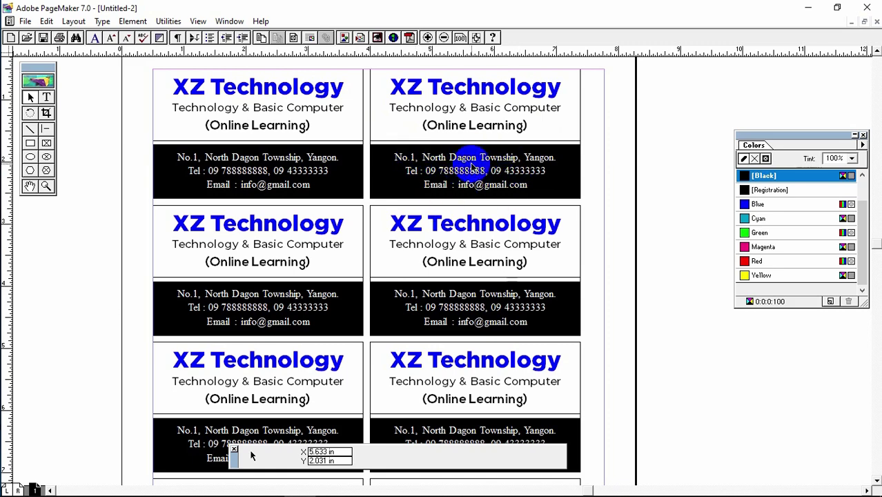
drag(470, 162, 457, 181)
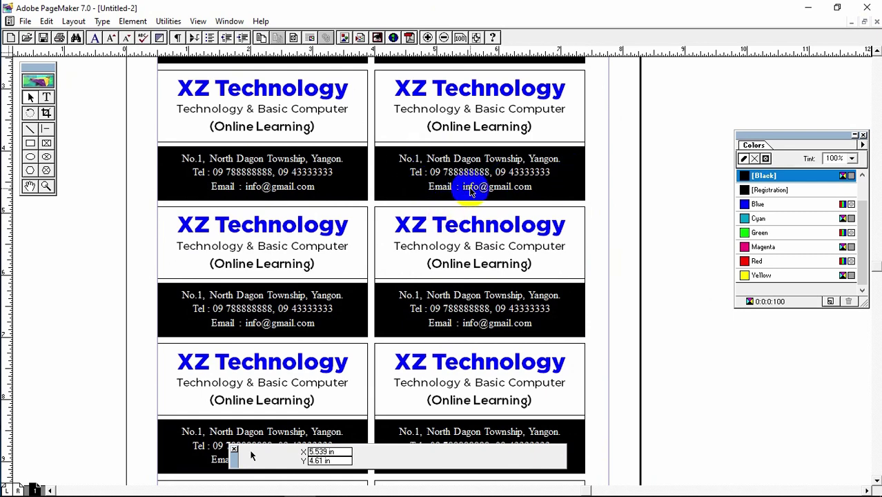
Step: Select all the cards, nudge them up slightly past the page's top margin to Y 5.83 in, and deselect them
key(ctrl+a)
drag(481, 189, 533, 336)
key(Up)
key(Up)
key(Up)
key(Up)
key(Up)
key(Up)
key(Up)
key(Up)
key(Up)
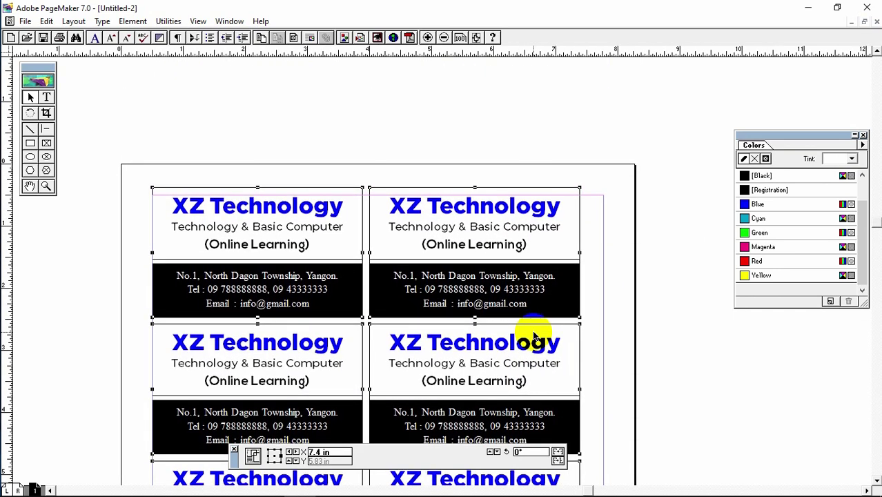
drag(533, 336, 532, 204)
scroll(532, 204, down, 5)
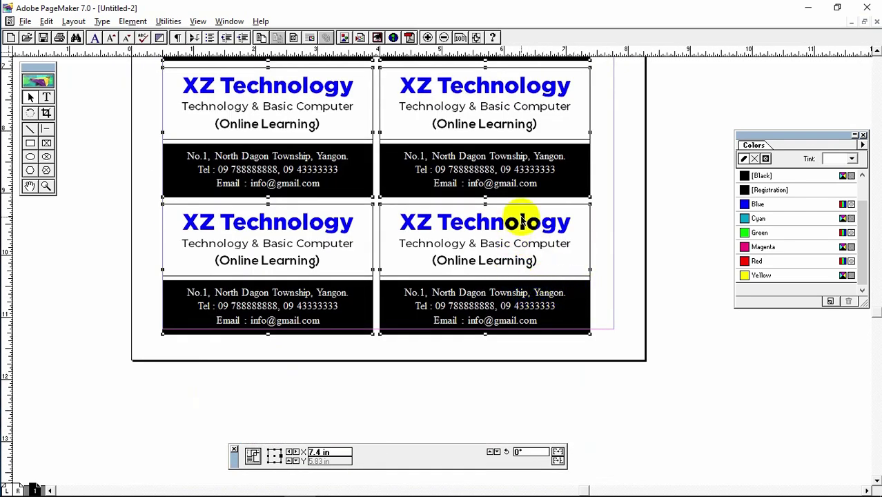
scroll(521, 221, up, 11)
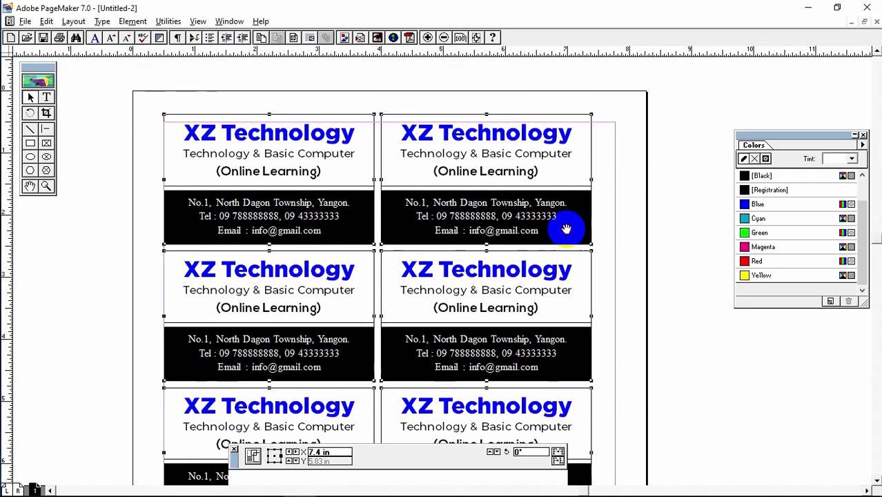
scroll(566, 230, up, 2)
click(660, 167)
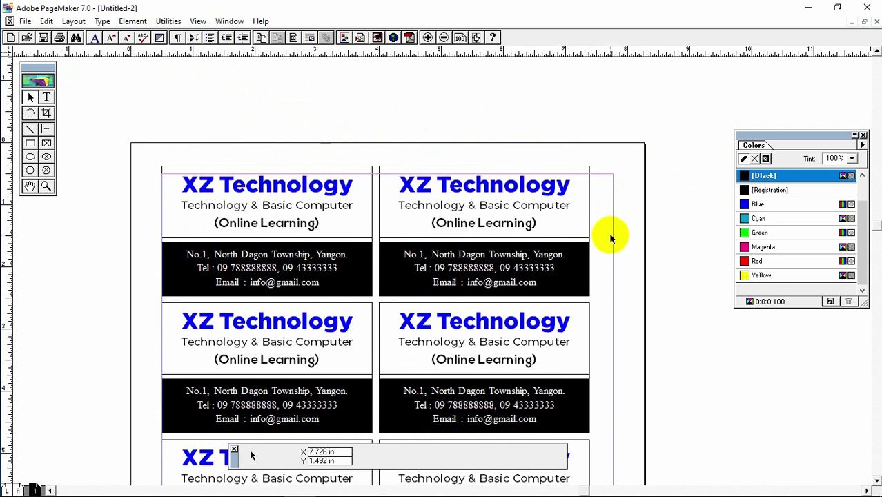
Step: Examine the horizontal and vertical gaps between neighbouring cards up close
click(390, 183)
click(422, 259)
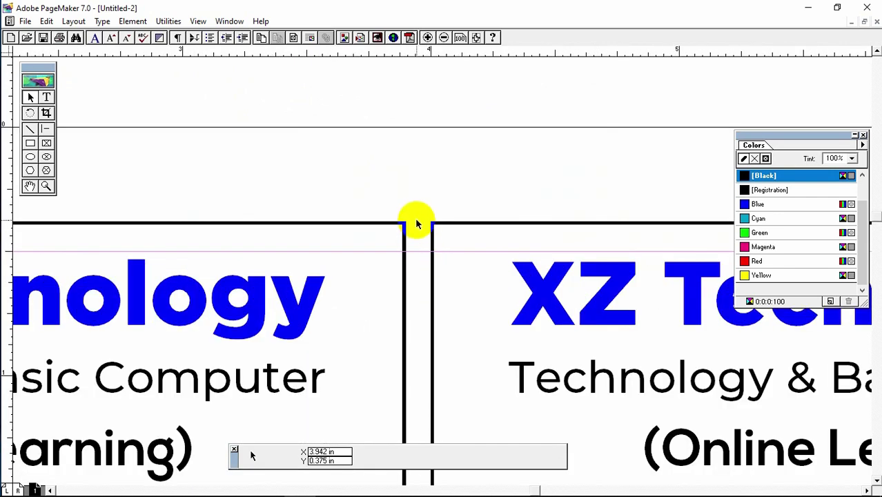
scroll(422, 241, down, 5)
scroll(433, 276, up, 8)
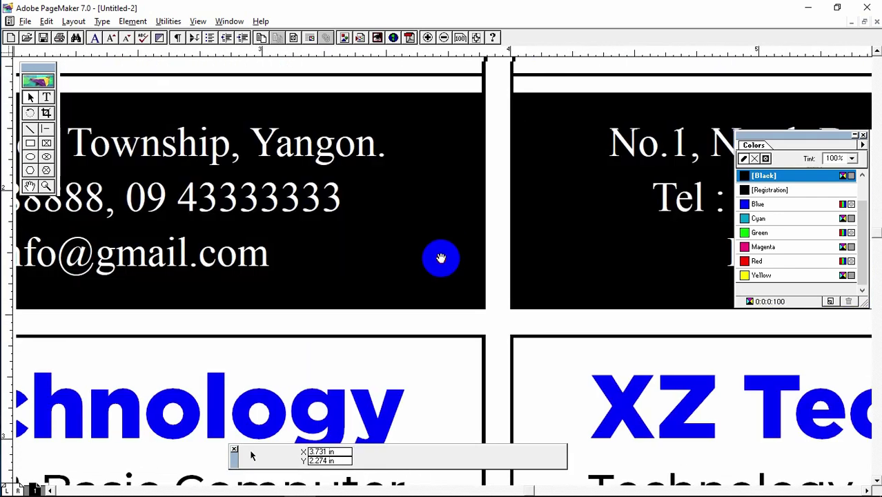
scroll(441, 258, left, 4)
drag(138, 295, 338, 276)
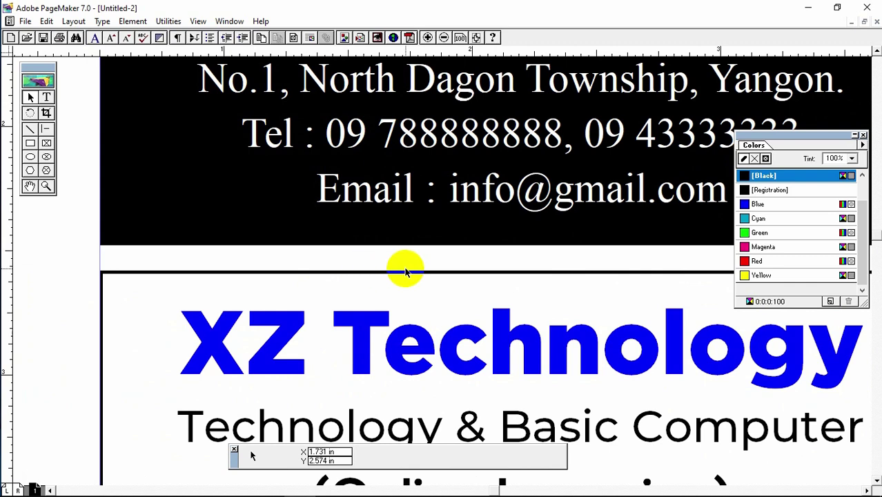
Step: Examine the two-column card layout on the upper page, checking the spacing between cards and their fit against the margin guides
key(ctrl+minus)
key(ctrl+minus)
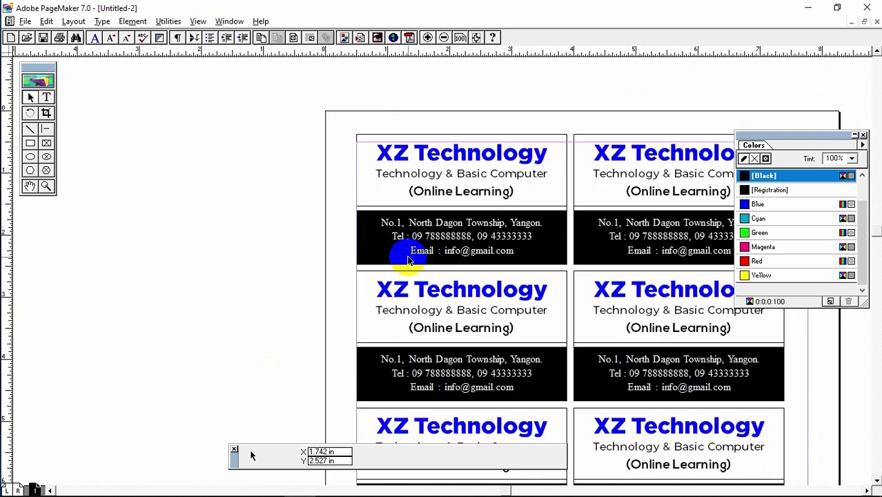
click(579, 291)
scroll(579, 292, right, 4)
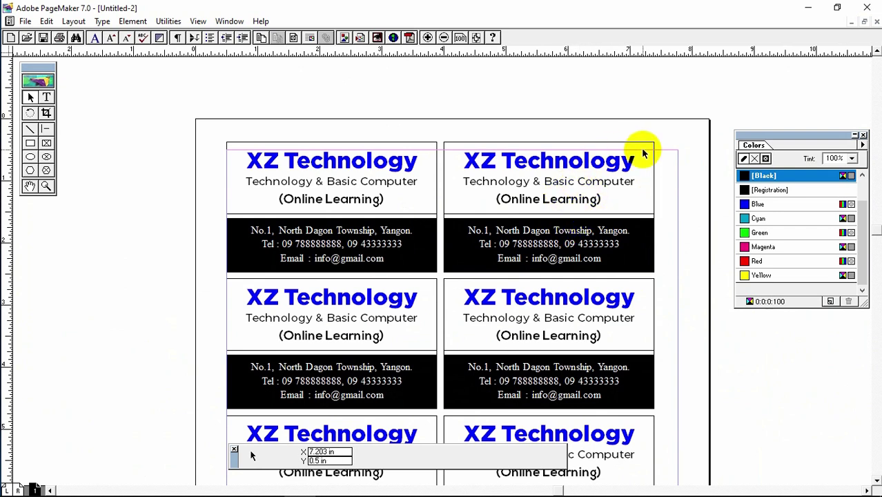
click(623, 249)
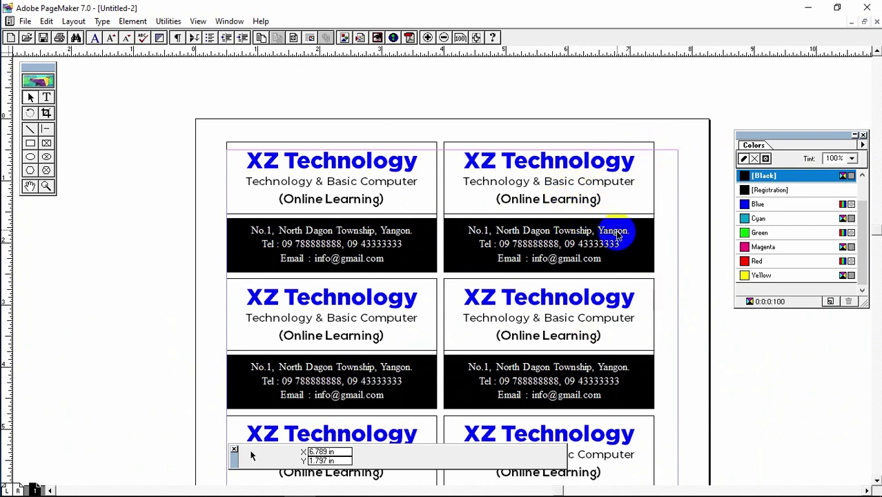
click(655, 250)
click(601, 244)
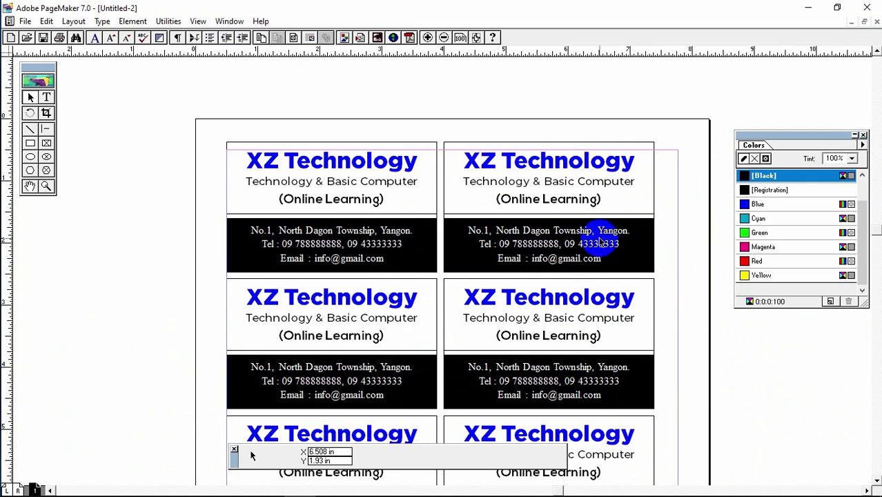
click(614, 240)
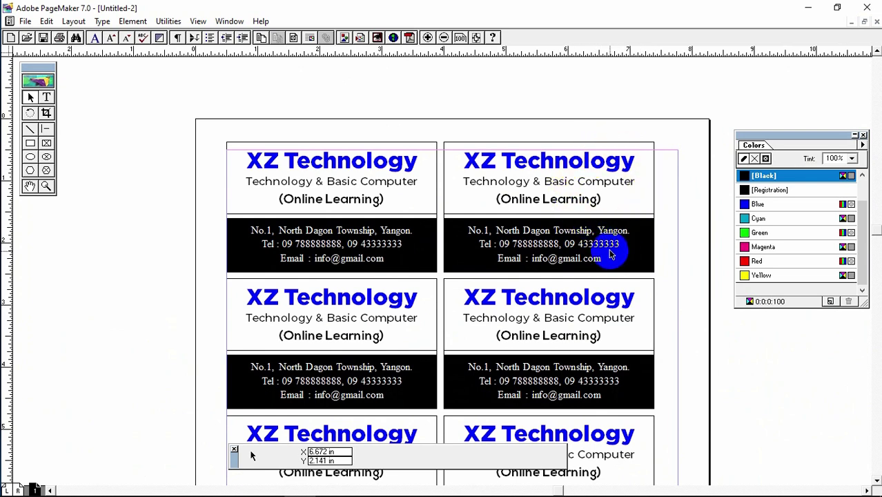
click(611, 235)
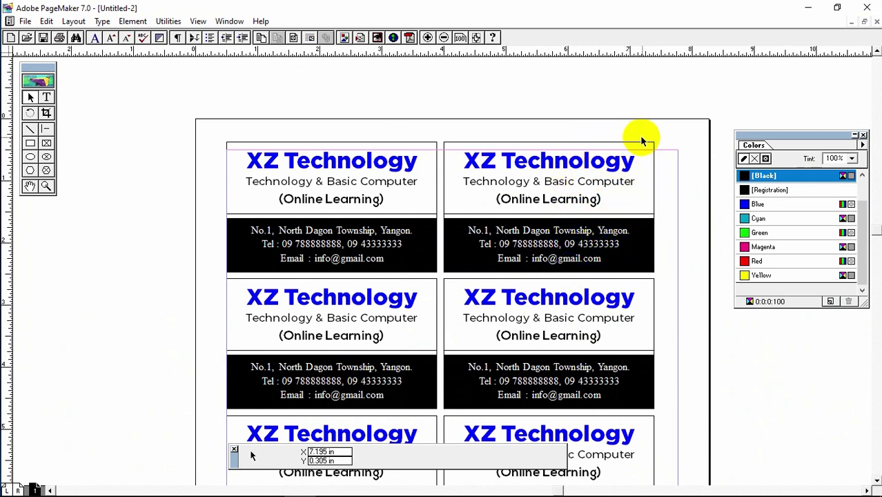
click(621, 274)
click(607, 232)
click(616, 247)
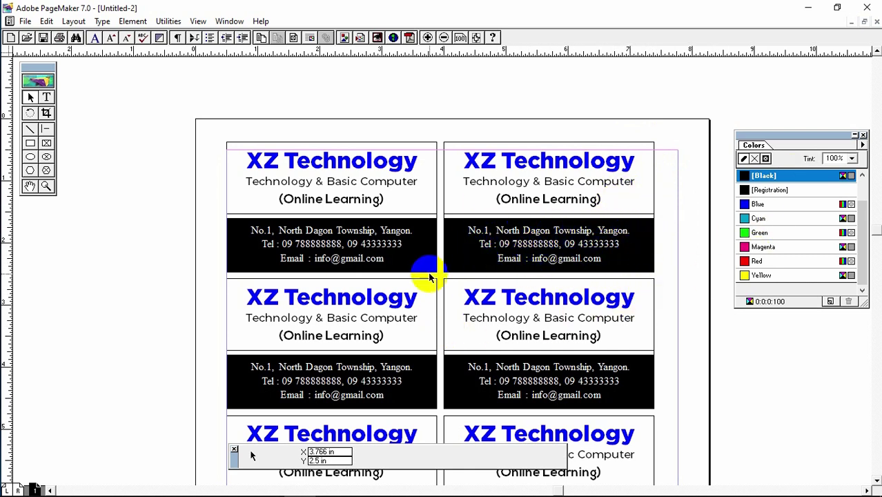
click(583, 253)
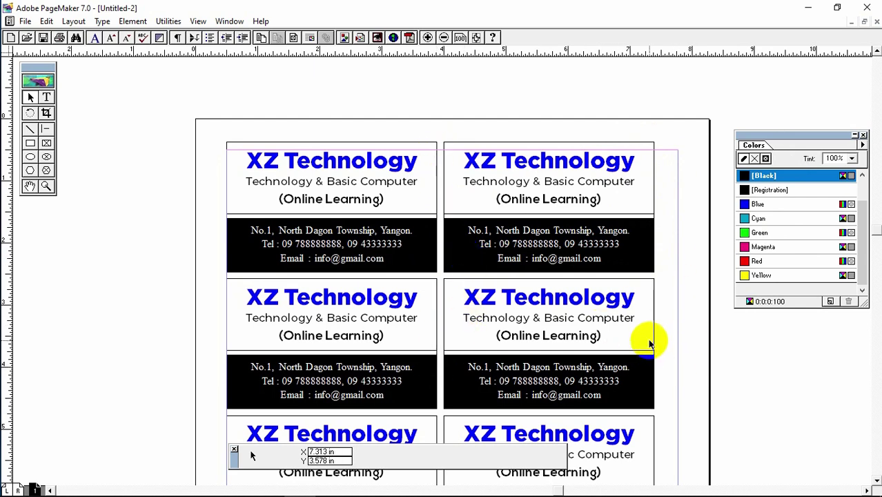
scroll(649, 343, right, 2)
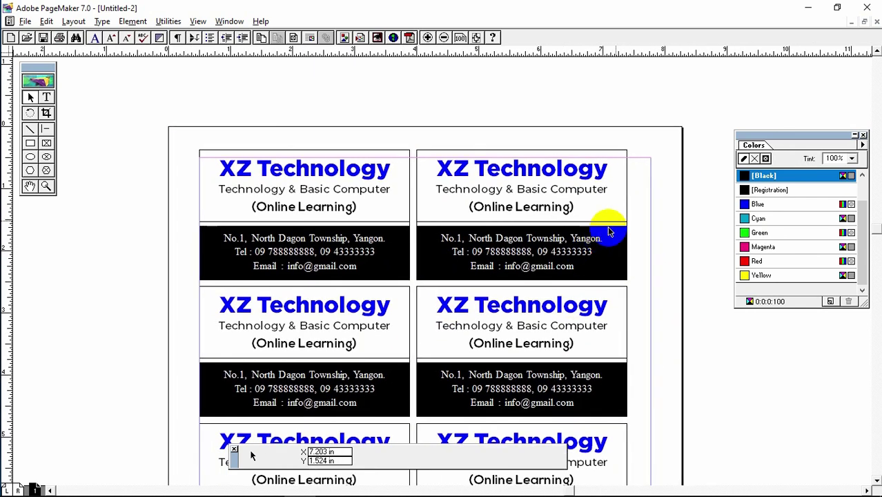
click(646, 220)
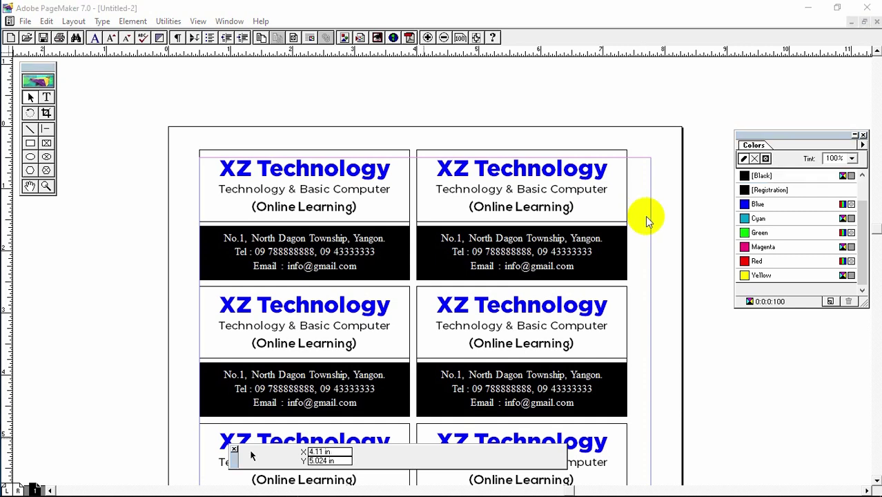